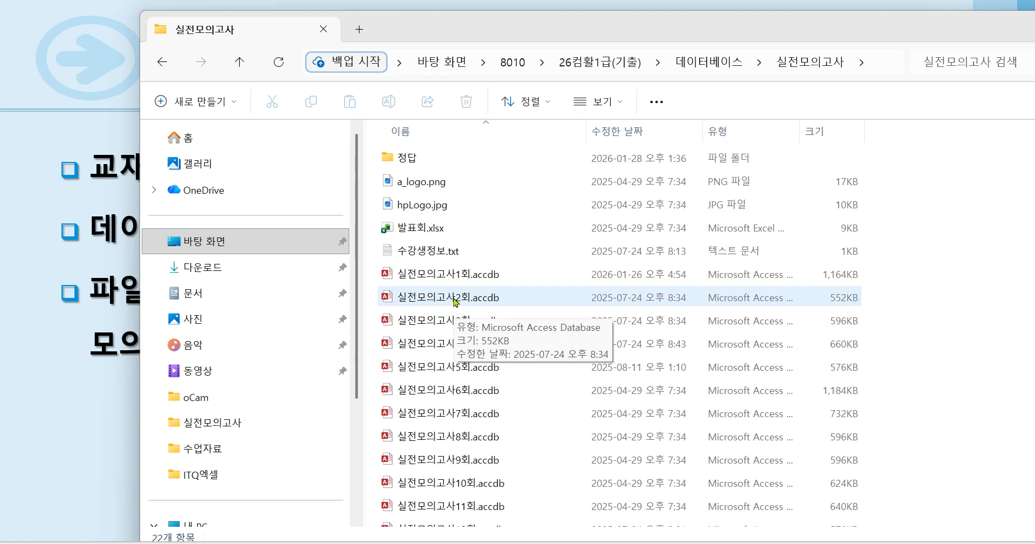
- Unblock the file 실전모의고사2회.accdb through its file properties and confirm
left_click(455, 302)
right_click(454, 302)
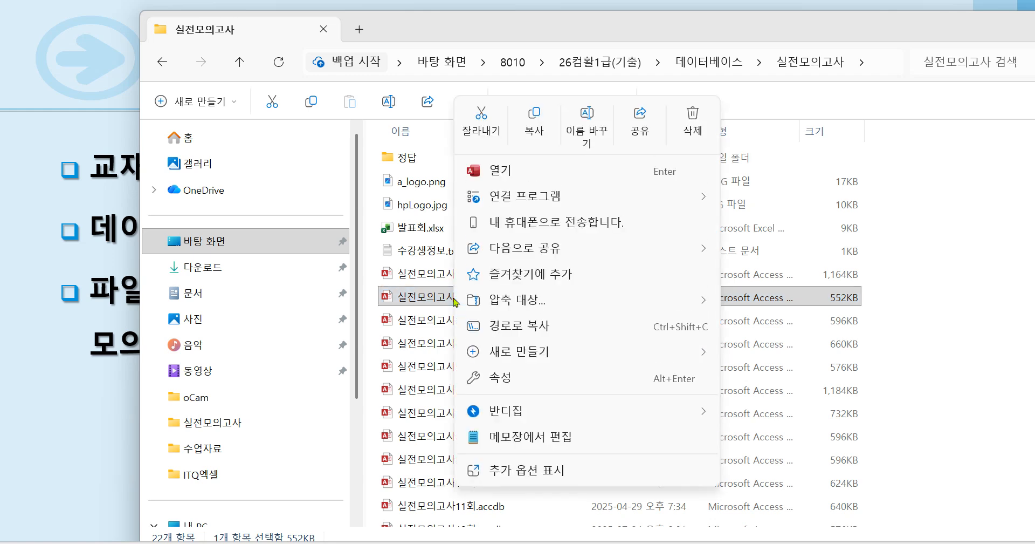
left_click(552, 387)
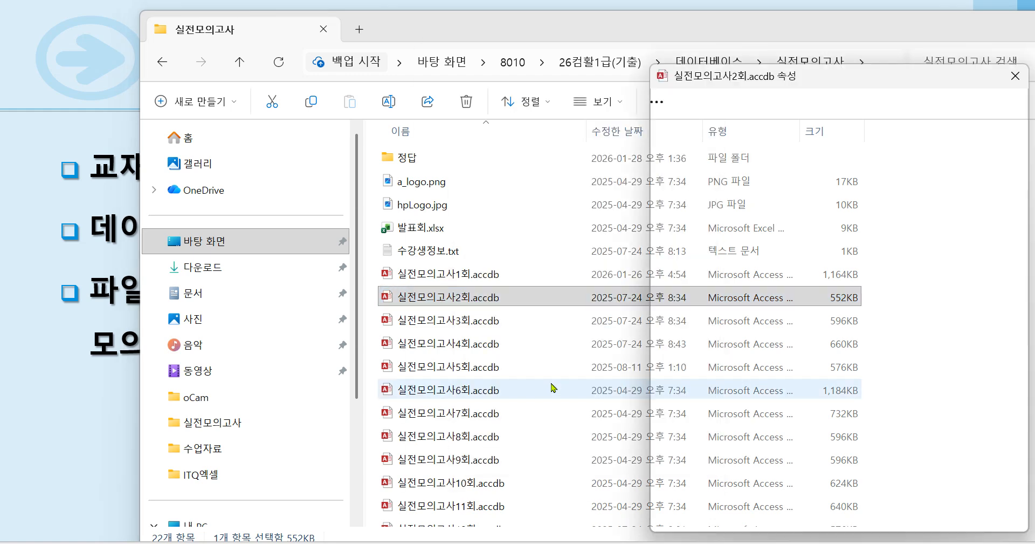
left_click_drag(811, 86, 536, 35)
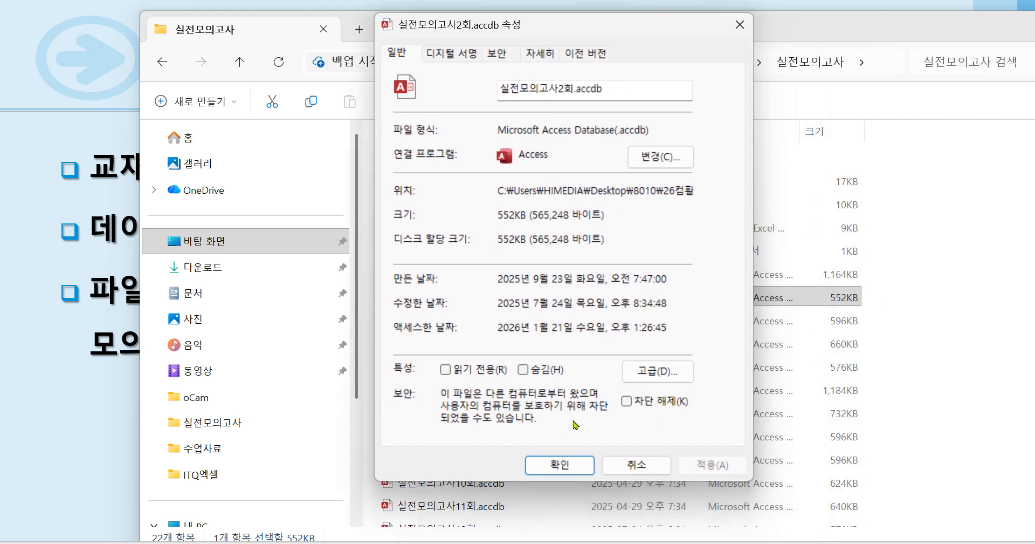
left_click(627, 401)
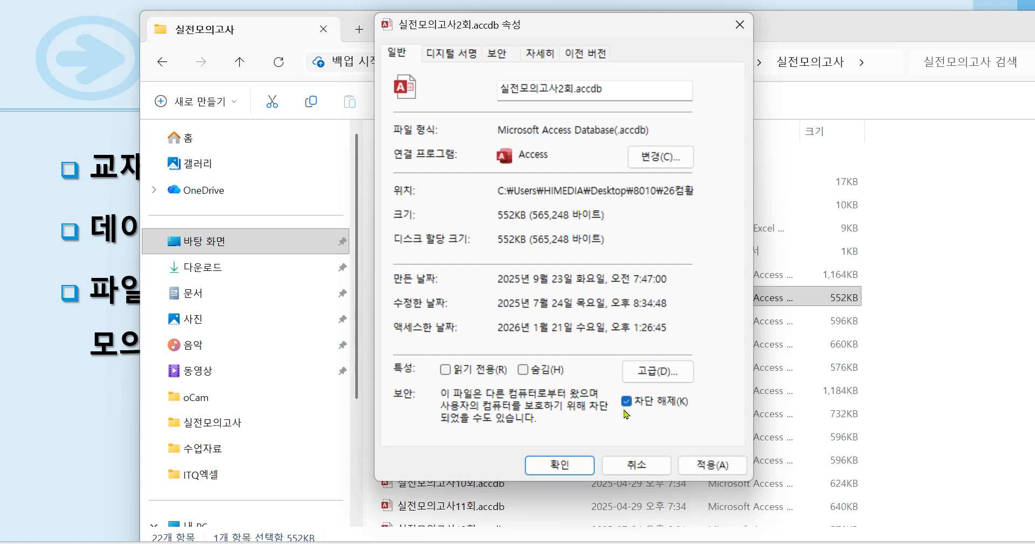
left_click(578, 469)
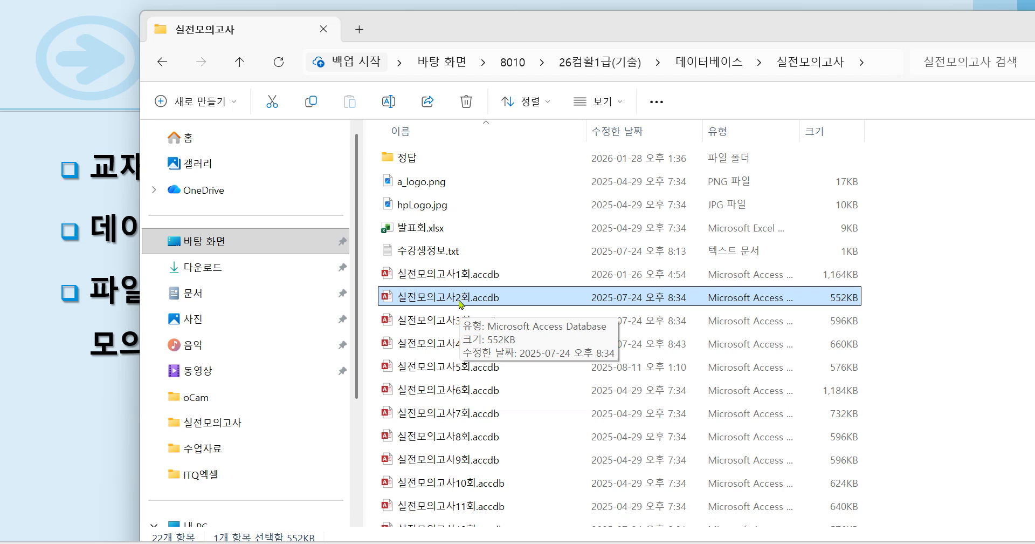
- Open 실전모의고사2회.accdb in Access, maximize the window and narrow the list of database objects
double_click(461, 305)
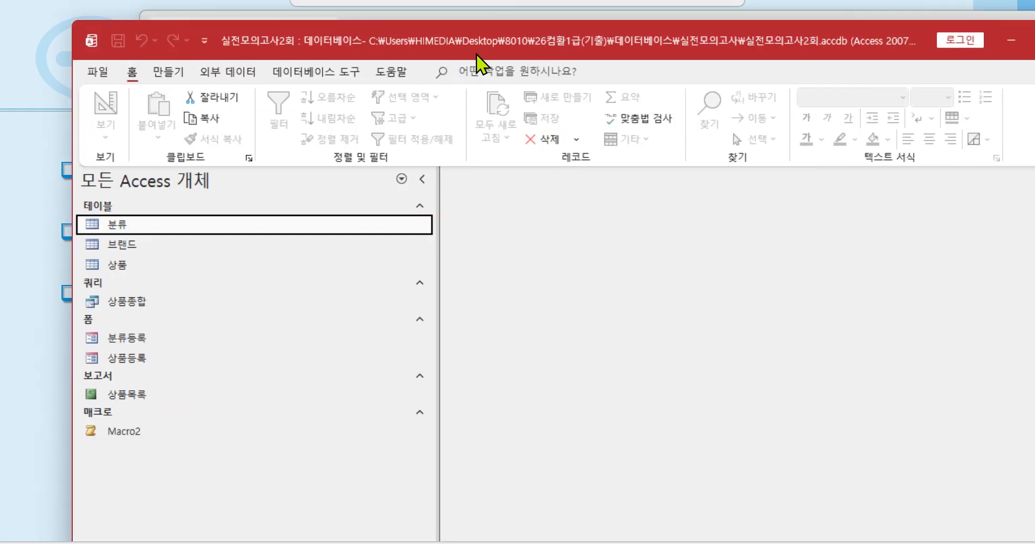
double_click(485, 49)
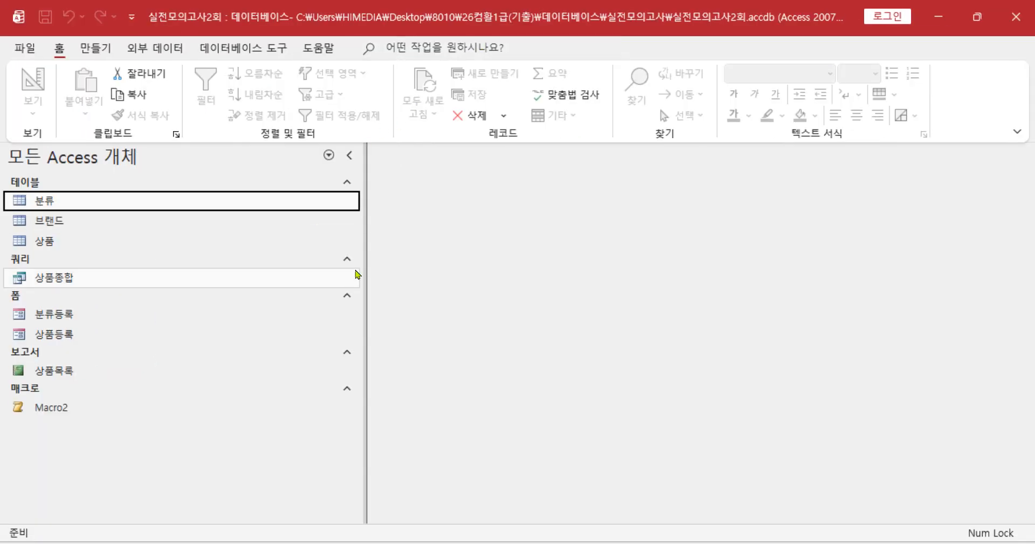
left_click_drag(366, 273, 227, 262)
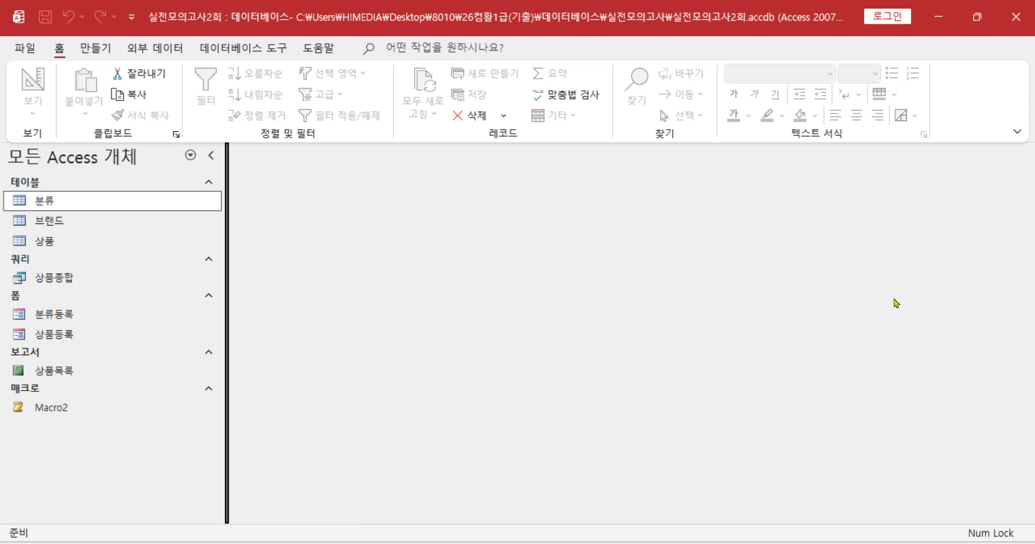
- Check the DB 구축 task sheet image and open the 상품 table in Design view
left_click(858, 543)
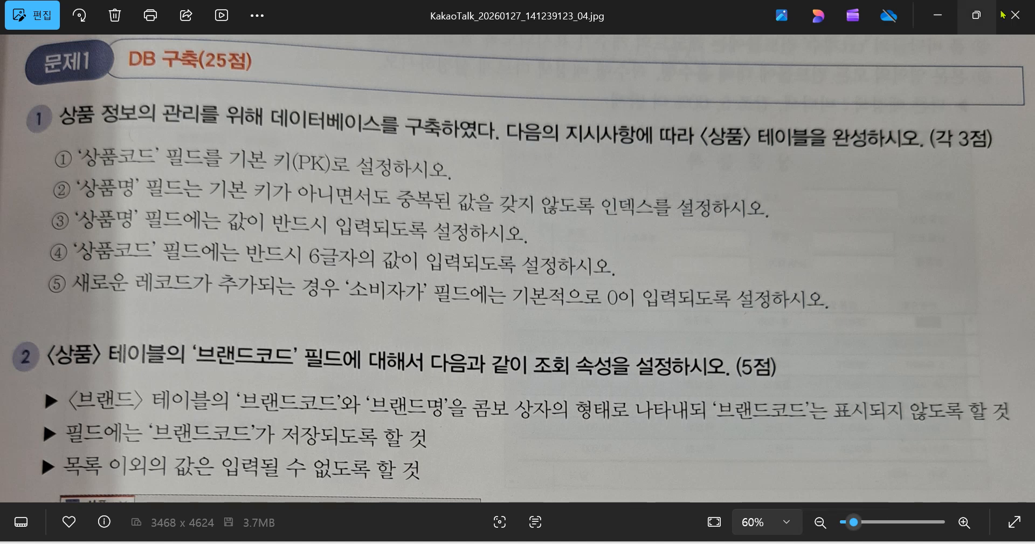
left_click(947, 20)
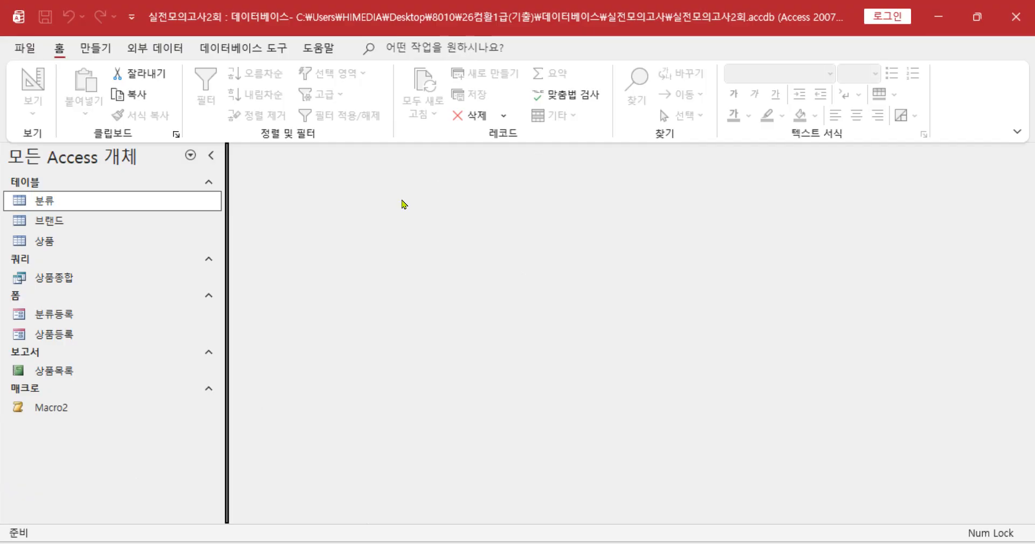
left_click(107, 249)
double_click(107, 249)
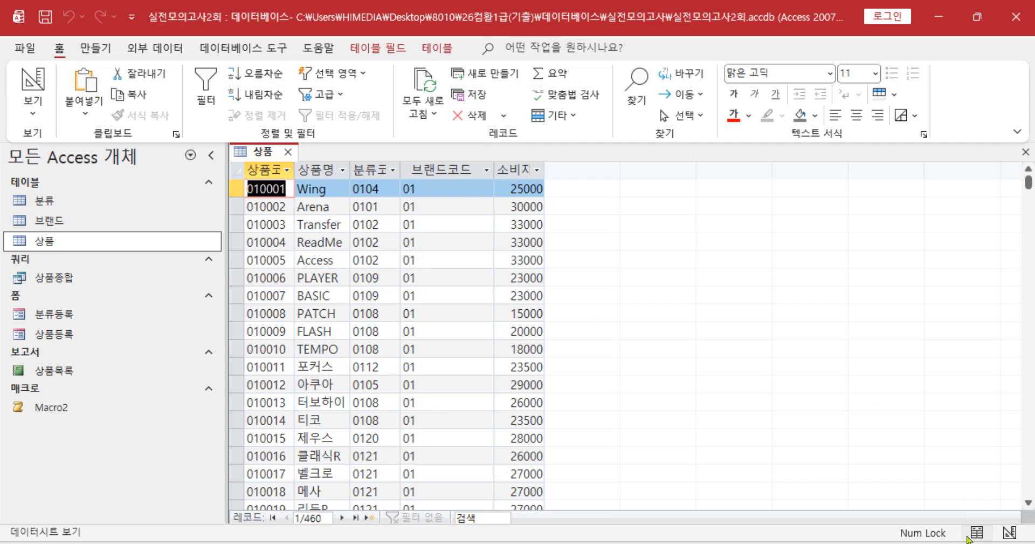
left_click(1009, 533)
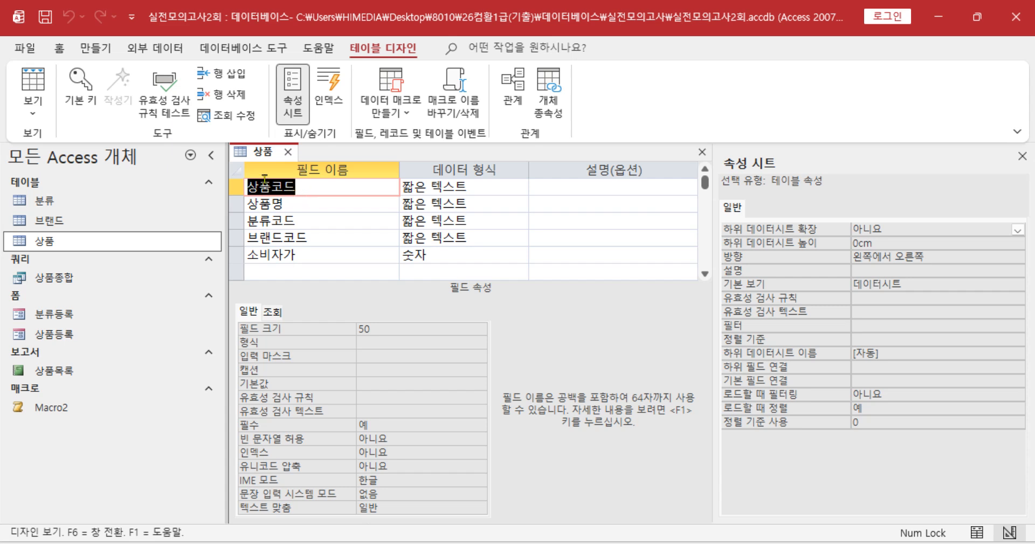
- Make the 상품코드 field the primary key of the 상품 table and save the table
left_click(232, 187)
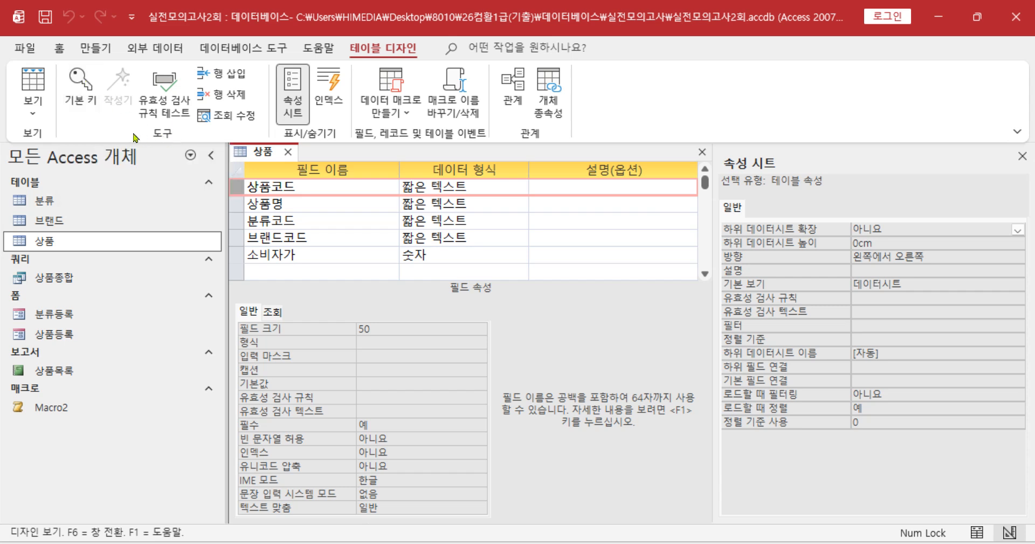
left_click(90, 91)
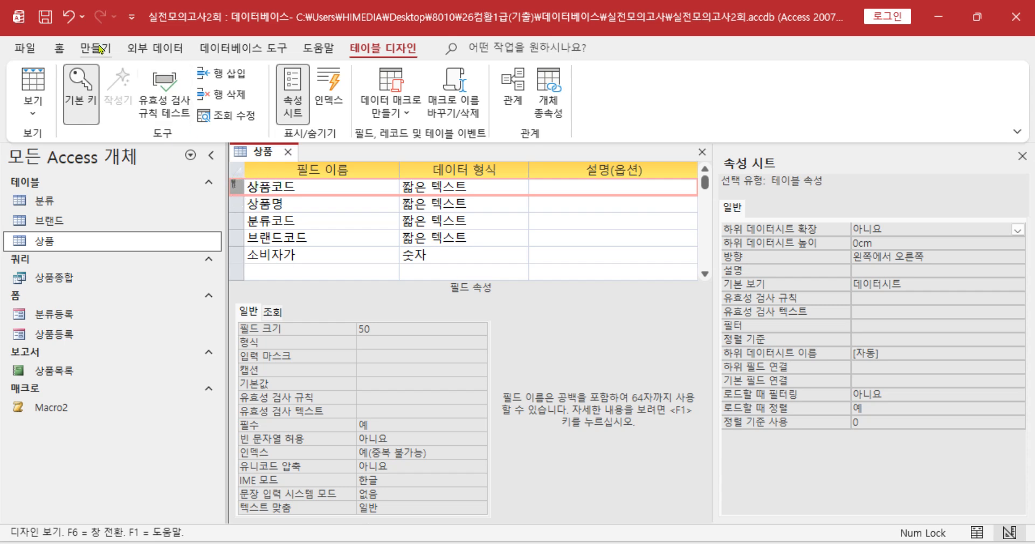
left_click(45, 21)
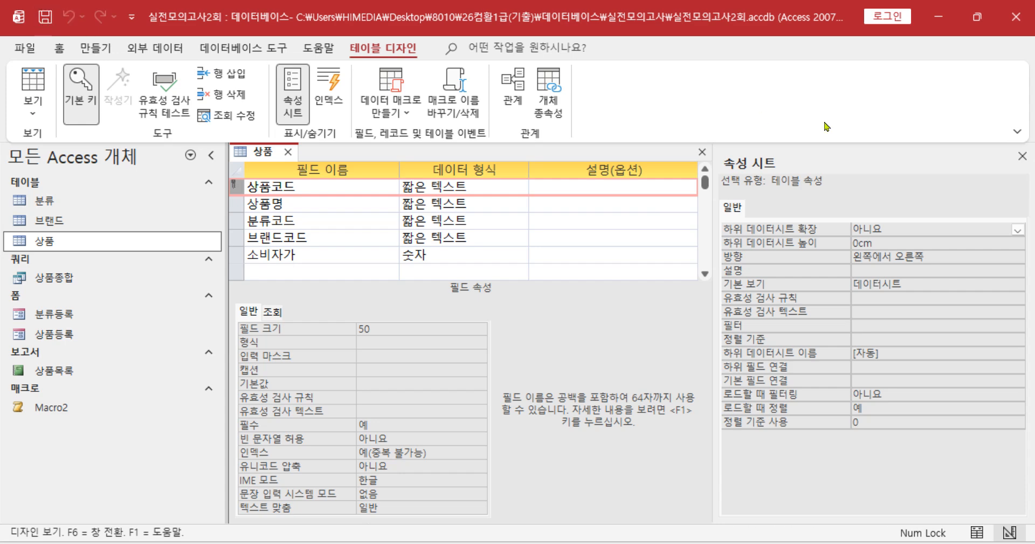
left_click(85, 86)
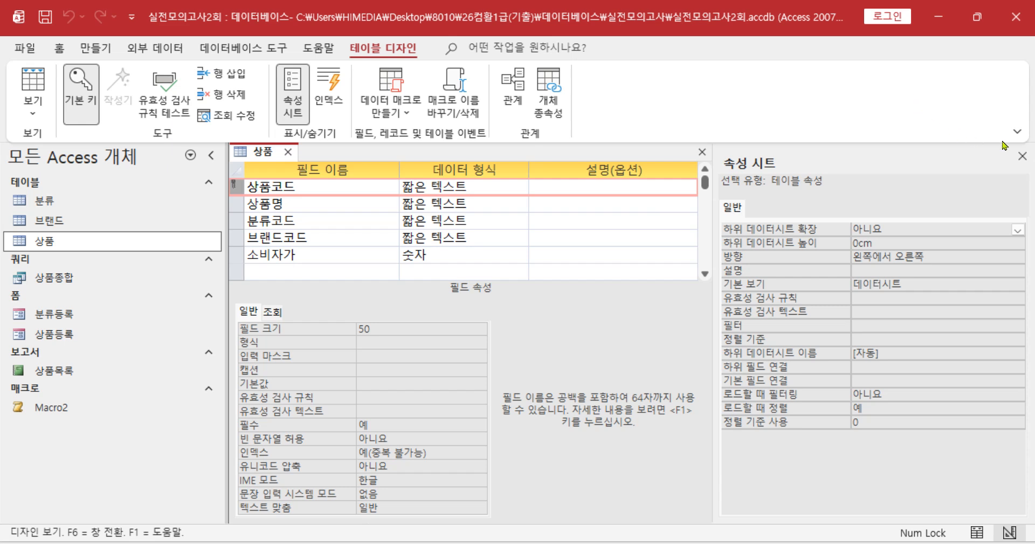
- Set the 상품명 field's 인덱스 property to 예(중복 불가능), consulting the task sheet image
left_click(243, 205)
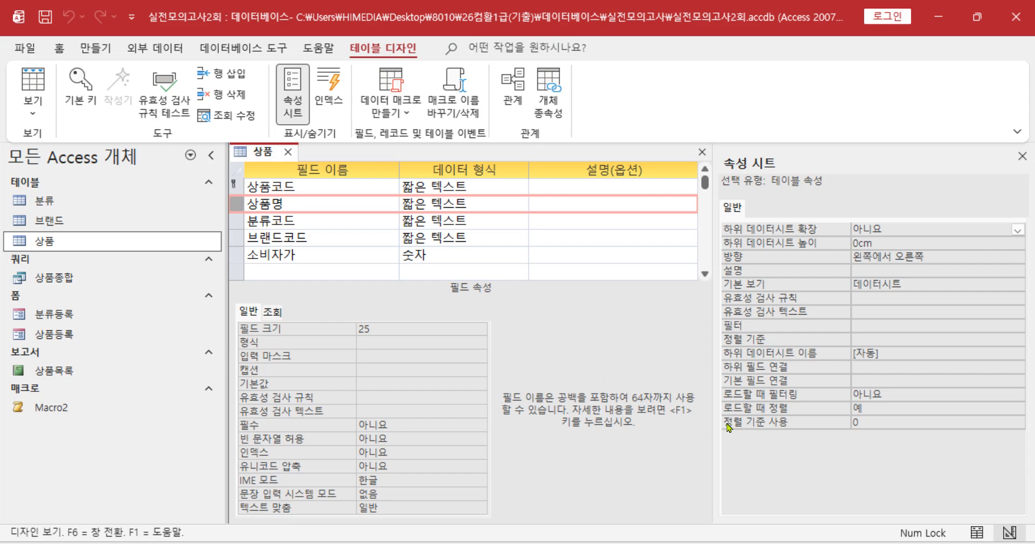
key("alt+Tab")
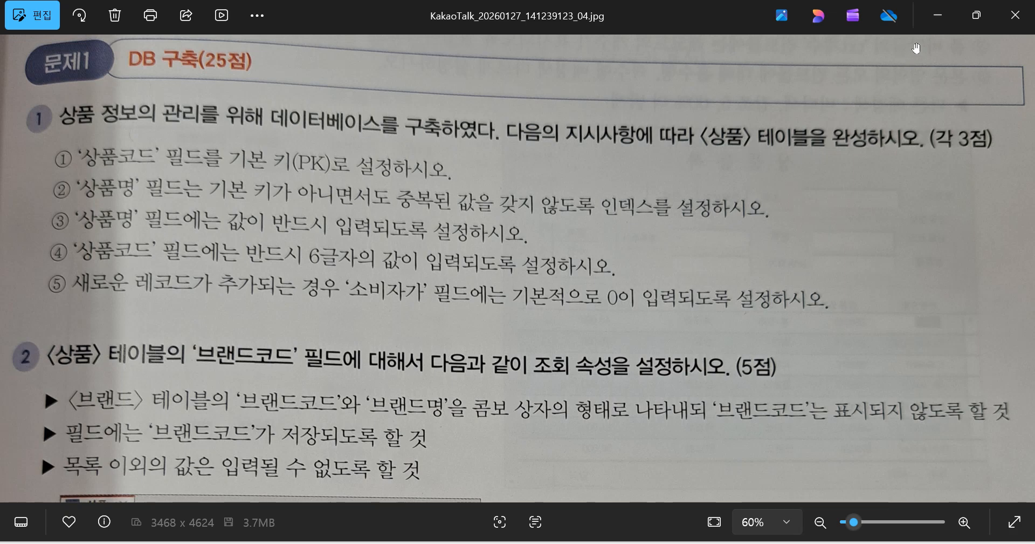
left_click(937, 27)
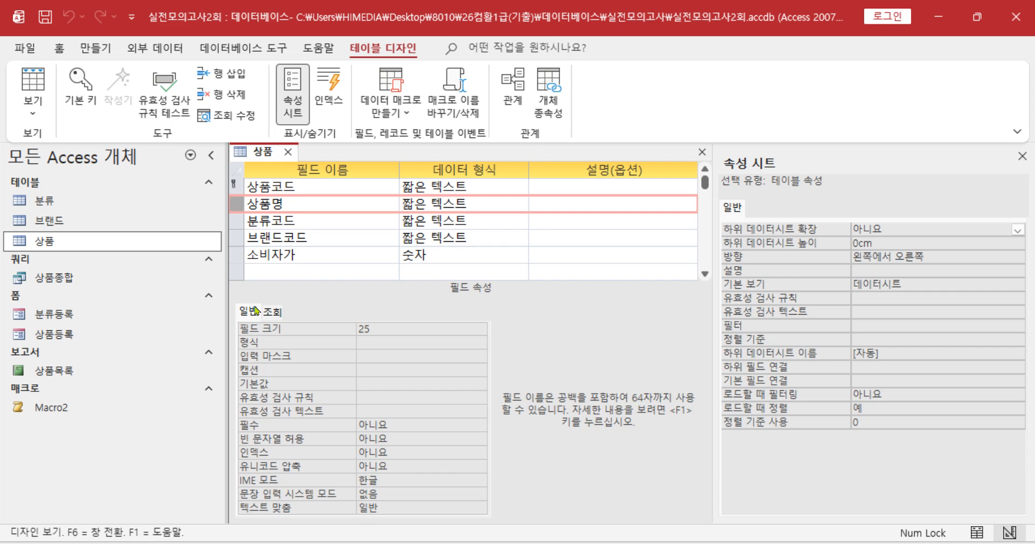
left_click(413, 456)
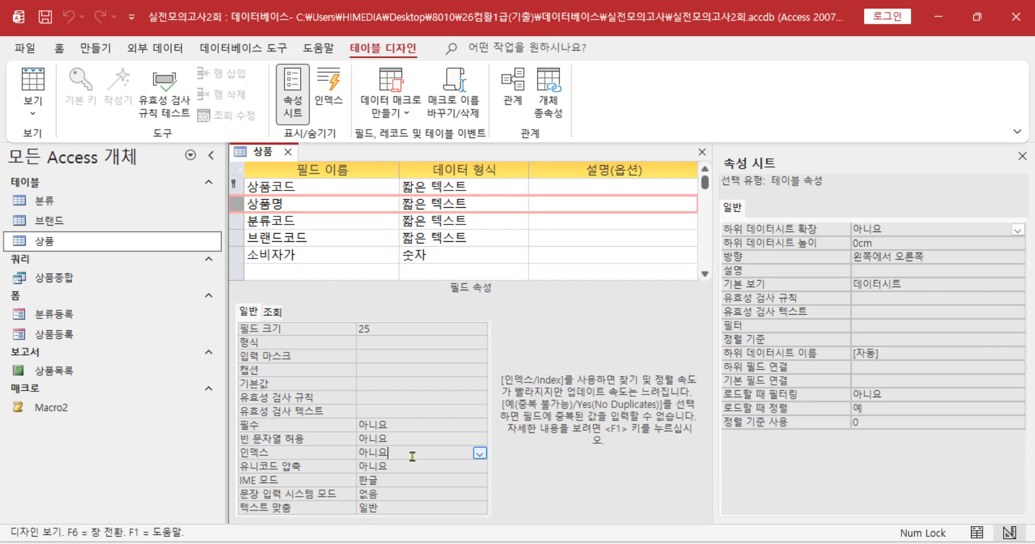
left_click(481, 455)
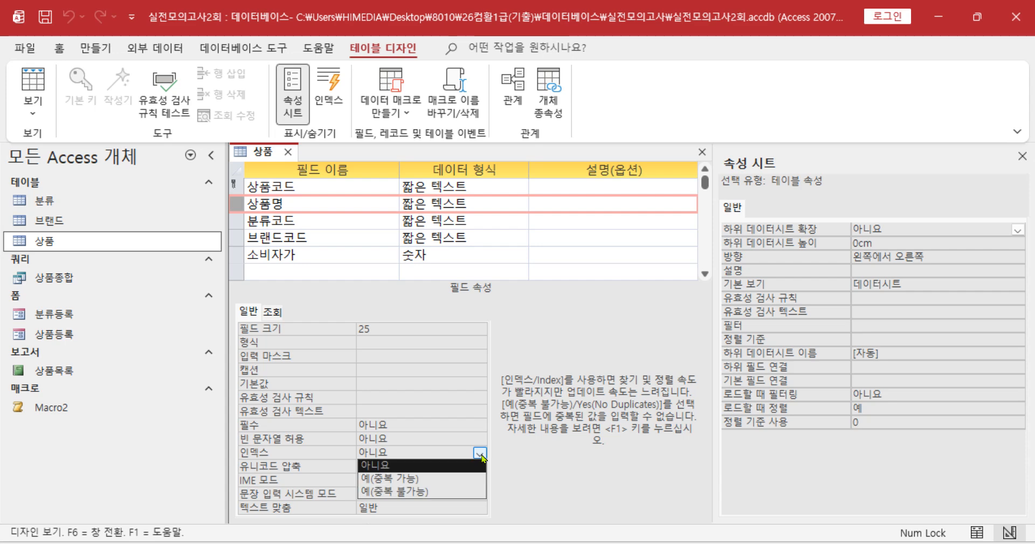
left_click(425, 492)
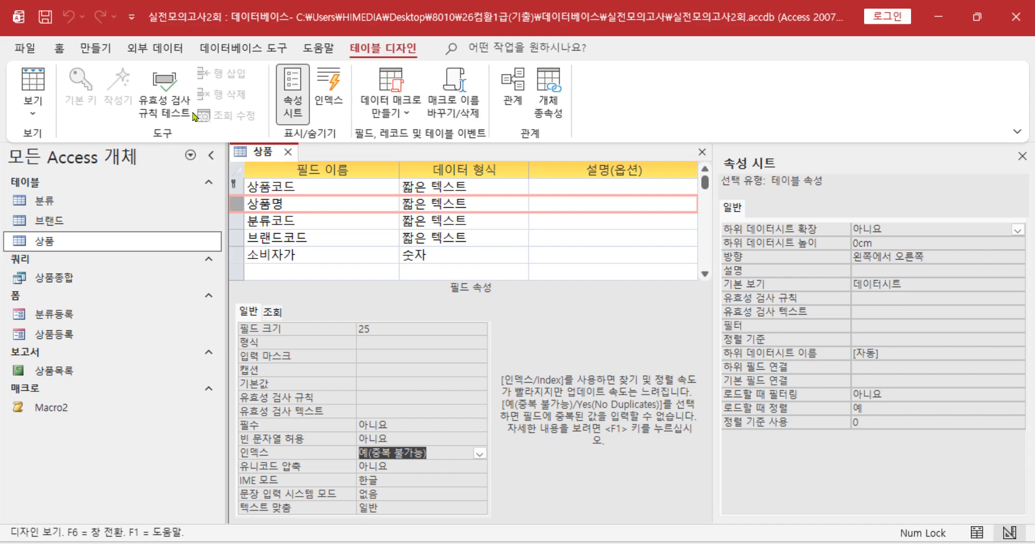
- Set the 상품명 field's 필수 property to 예 and save the table, testing existing data against the new rules
left_click(858, 542)
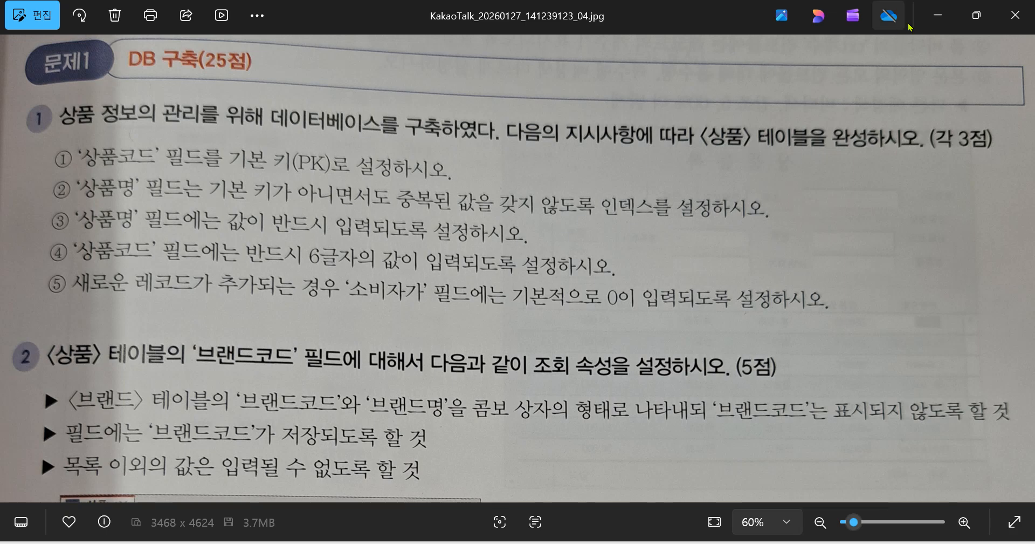
left_click(938, 15)
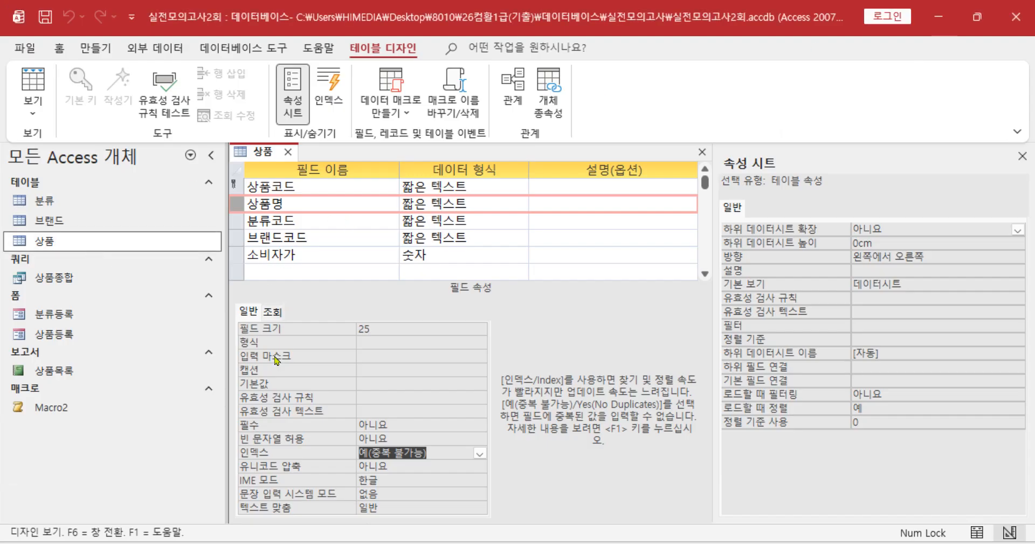
left_click(388, 426)
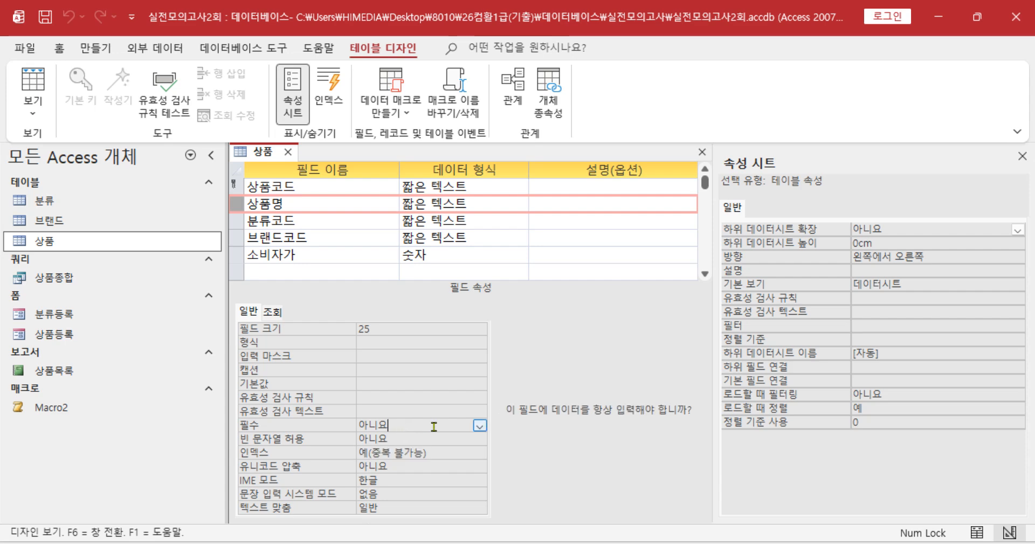
left_click(480, 425)
left_click(377, 436)
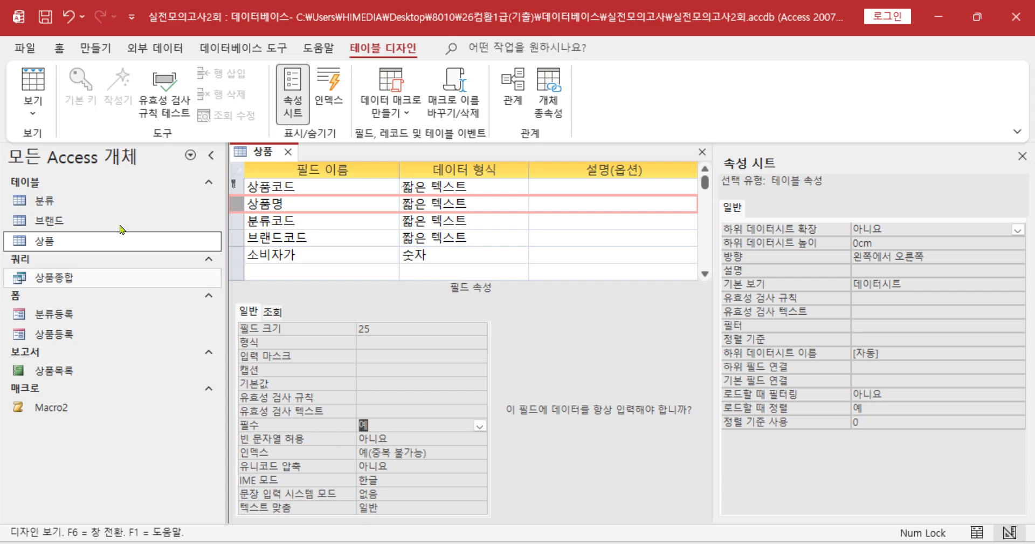
left_click(45, 17)
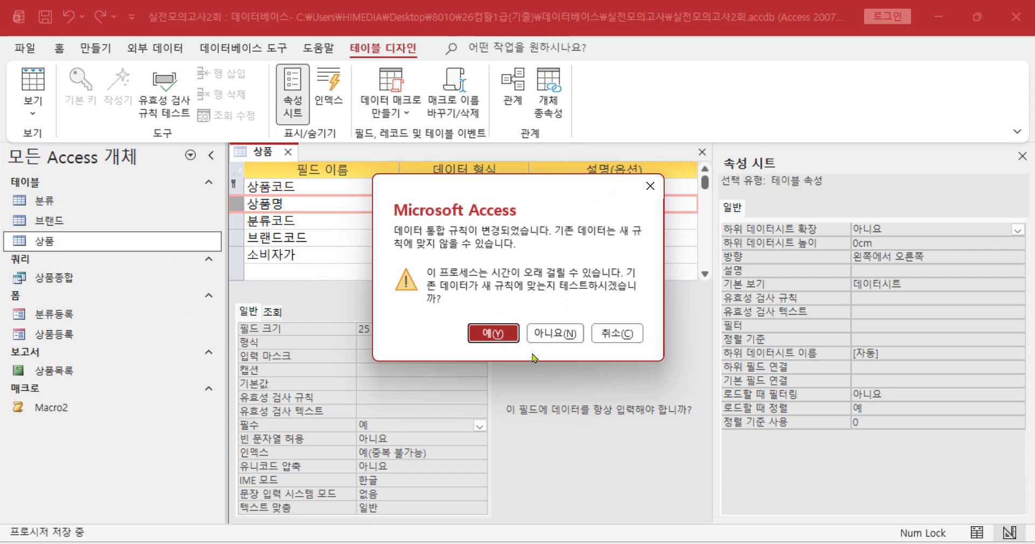
left_click(489, 334)
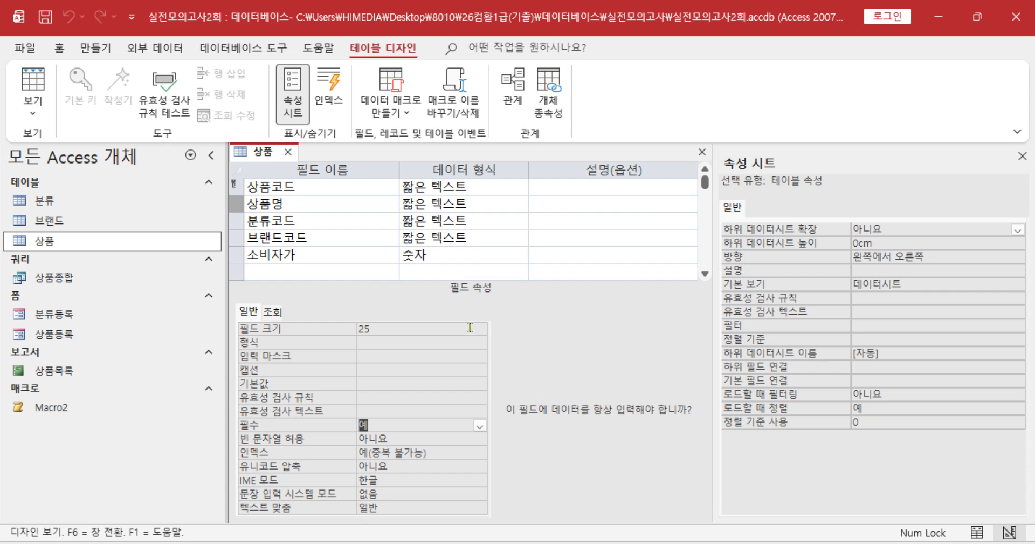
- Select the 상품코드 field, and examine the 유효성검사규칙 notes in the DB section of the Hangul document 컴활1급 _ 실기 _ 필수암기2026년.hwp
left_click(237, 186)
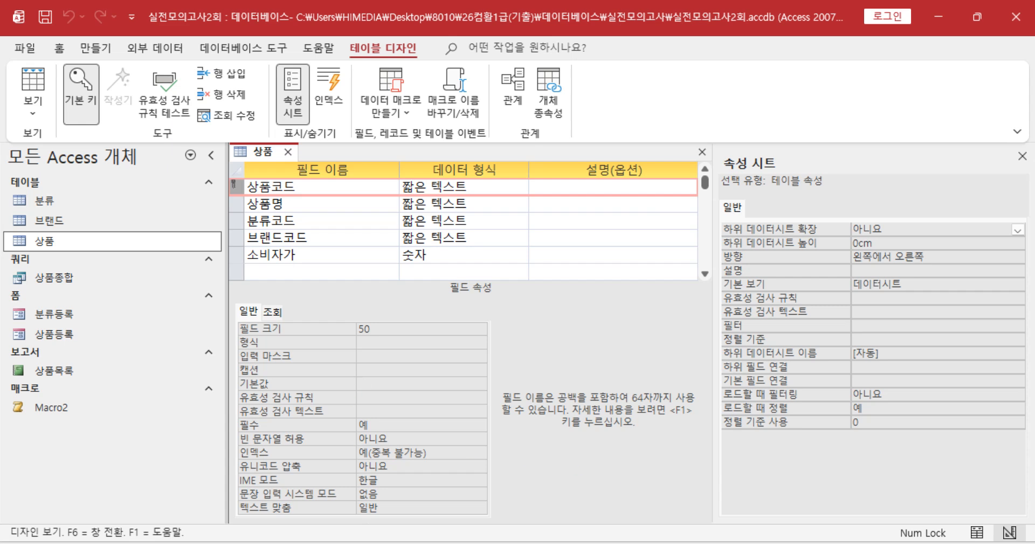
left_click(893, 542)
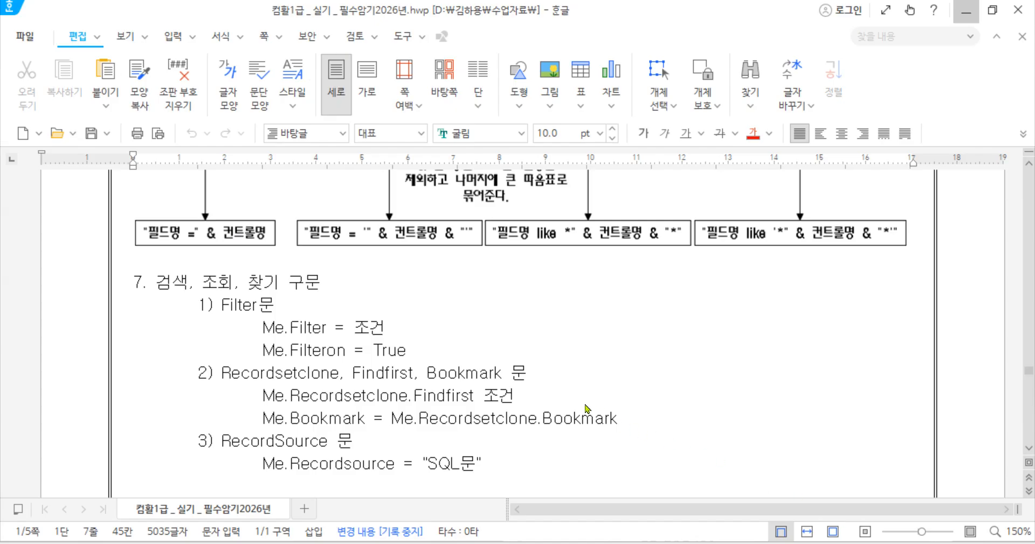
scroll(588, 408, "up", 15)
scroll(632, 400, "down", 5)
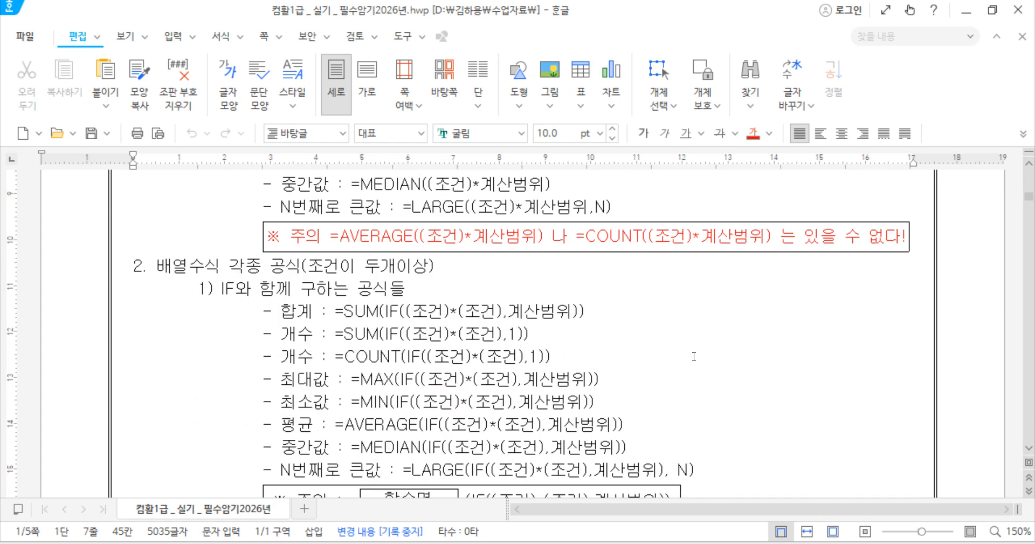
scroll(694, 356, "down", 9)
scroll(691, 358, "down", 5)
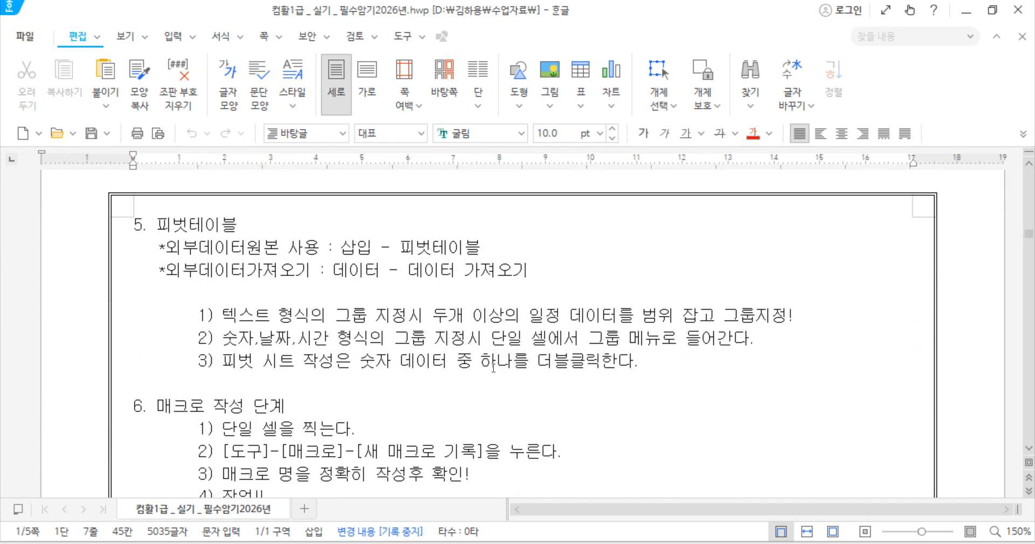
scroll(509, 364, "down", 8)
scroll(513, 361, "down", 10)
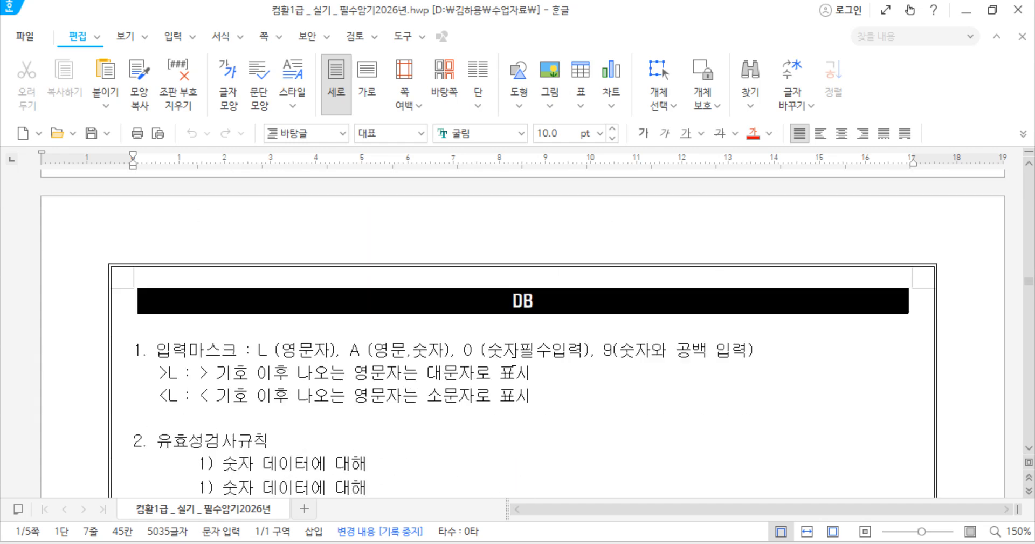
scroll(514, 360, "down", 3)
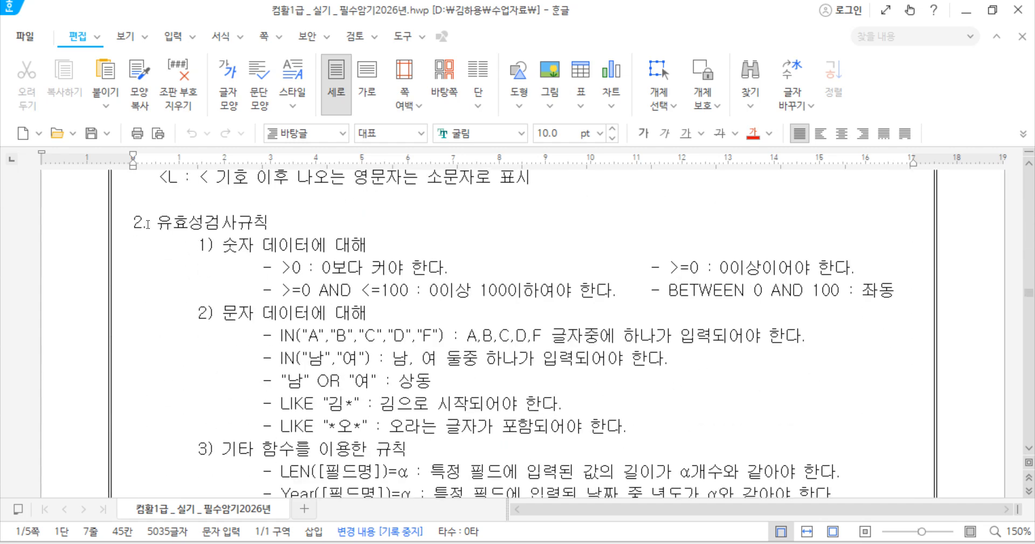
scroll(294, 324, "down", 1)
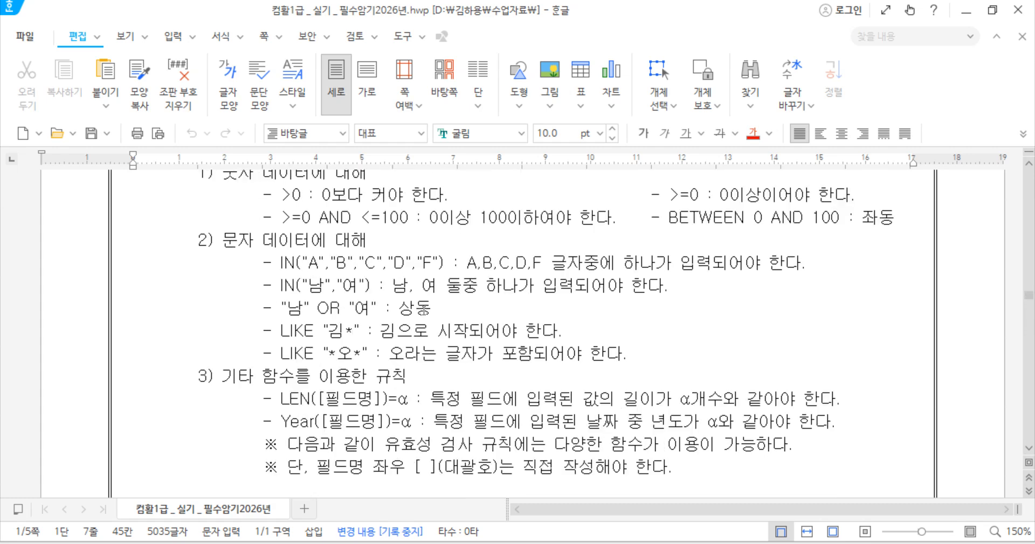
- Set the 상품코드 field's 유효성 검사 규칙 to Len([상품코드])=6 in Access, following the LEN example, and save the table, testing existing data against the rule
left_click_drag(279, 402, 411, 402)
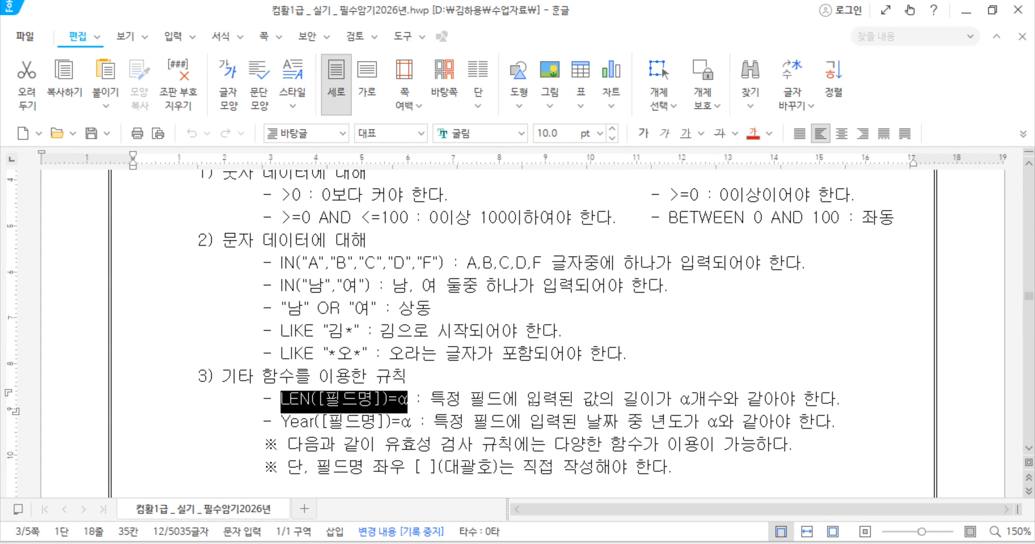
left_click(540, 394)
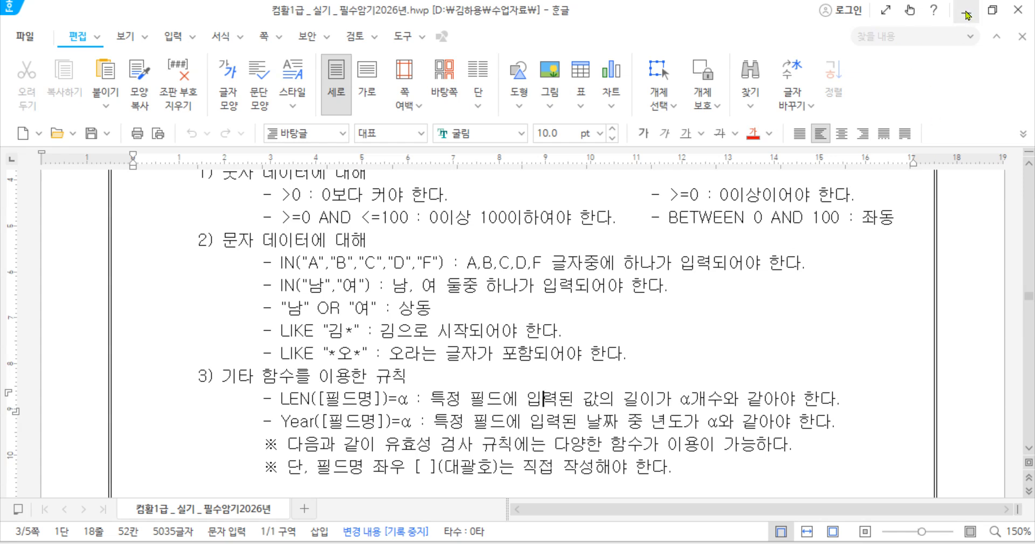
left_click(967, 15)
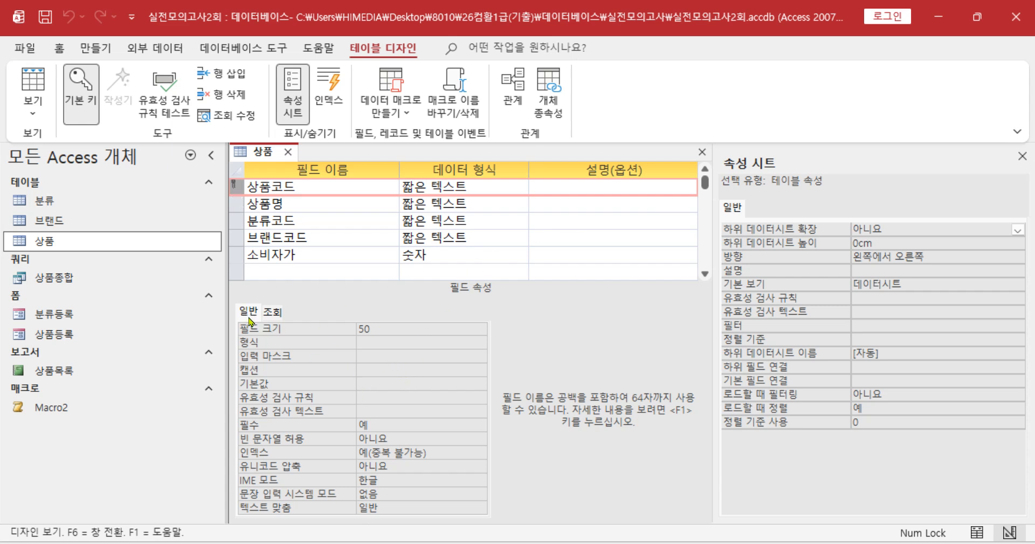
left_click(364, 399)
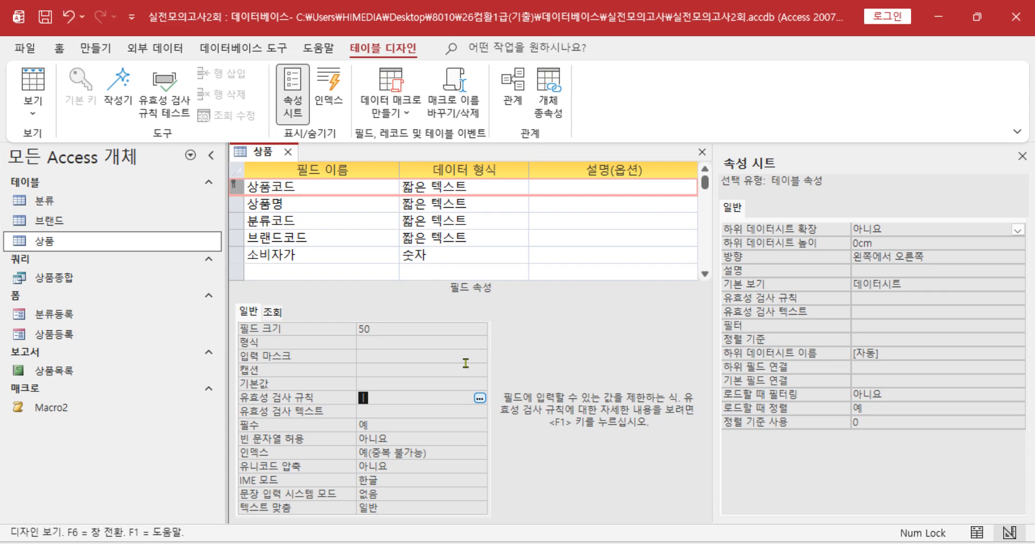
type("len(")
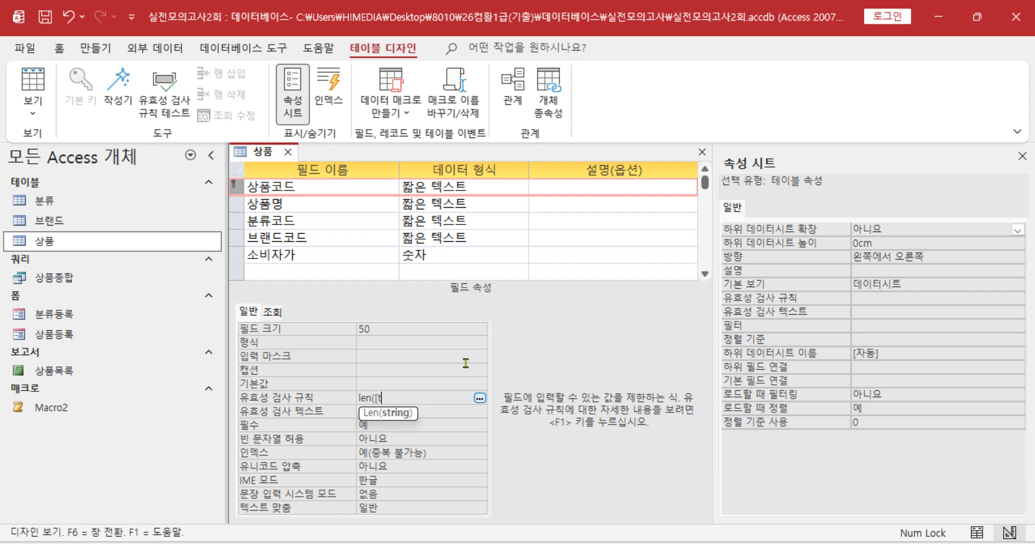
type("[상품코드])=6")
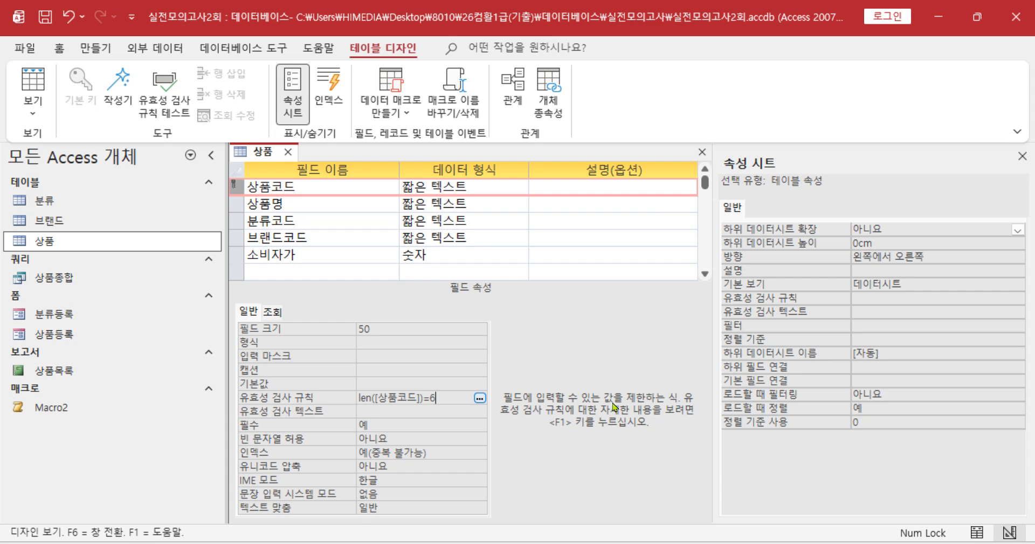
key("Return")
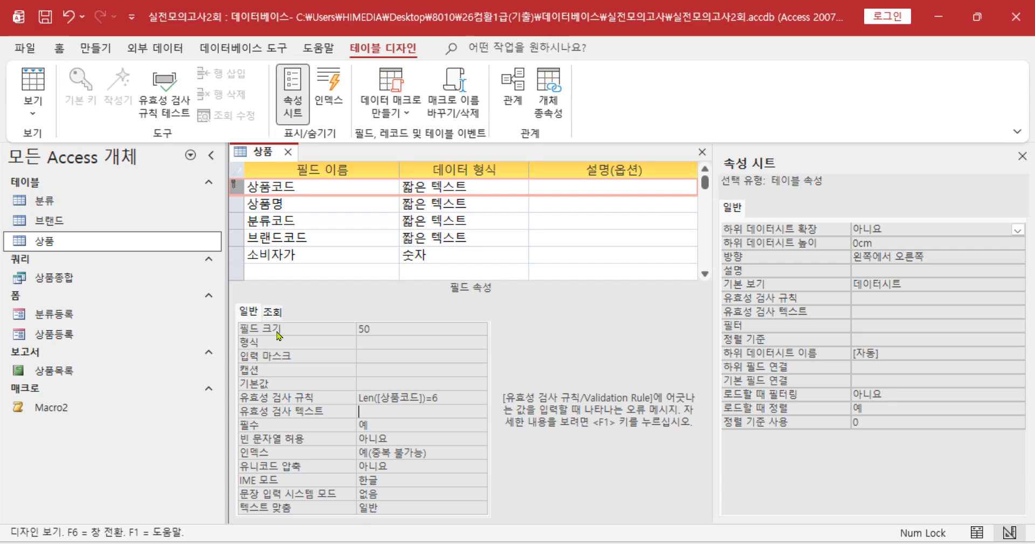
left_click(45, 20)
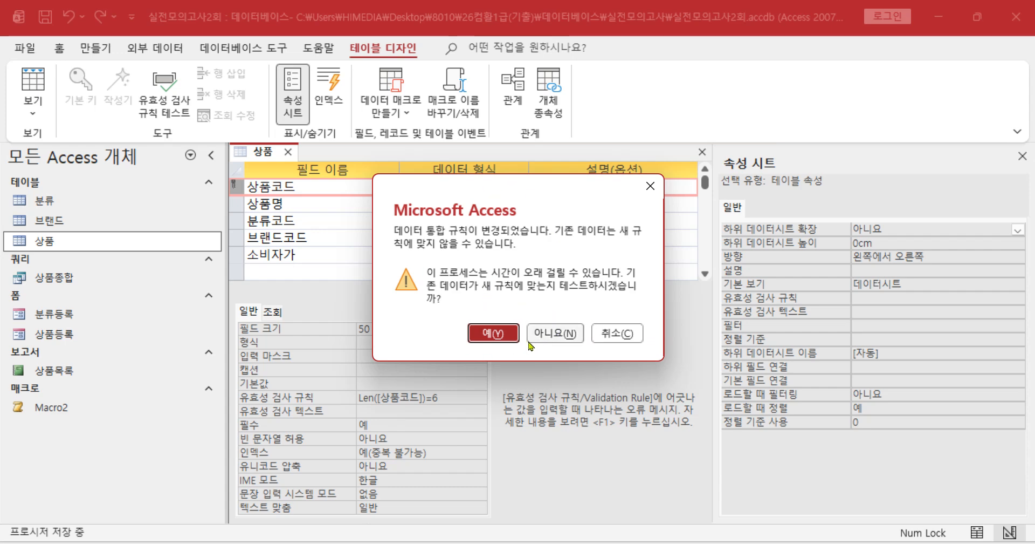
left_click(494, 332)
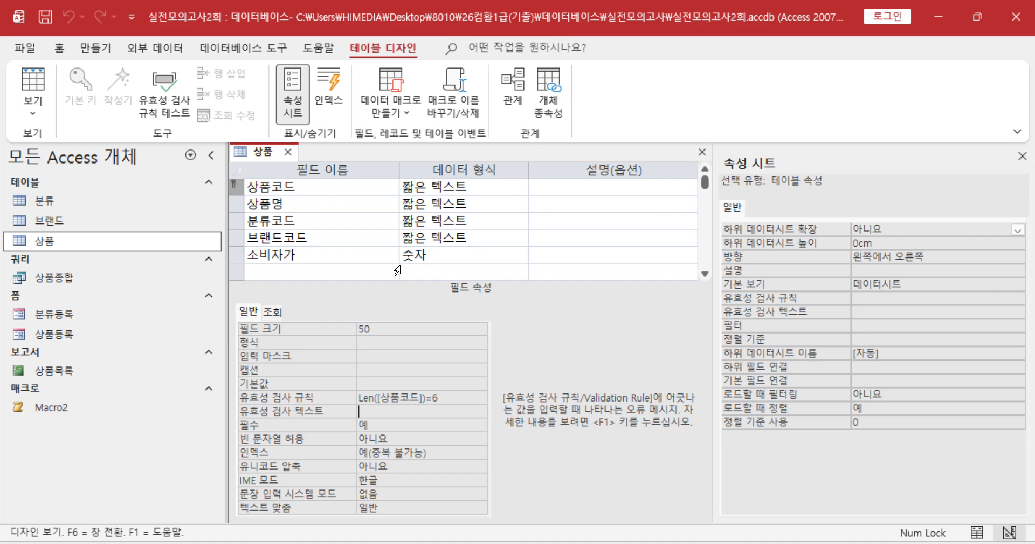
- Set the 소비자가 field's 기본값 property to 0
left_click(235, 254)
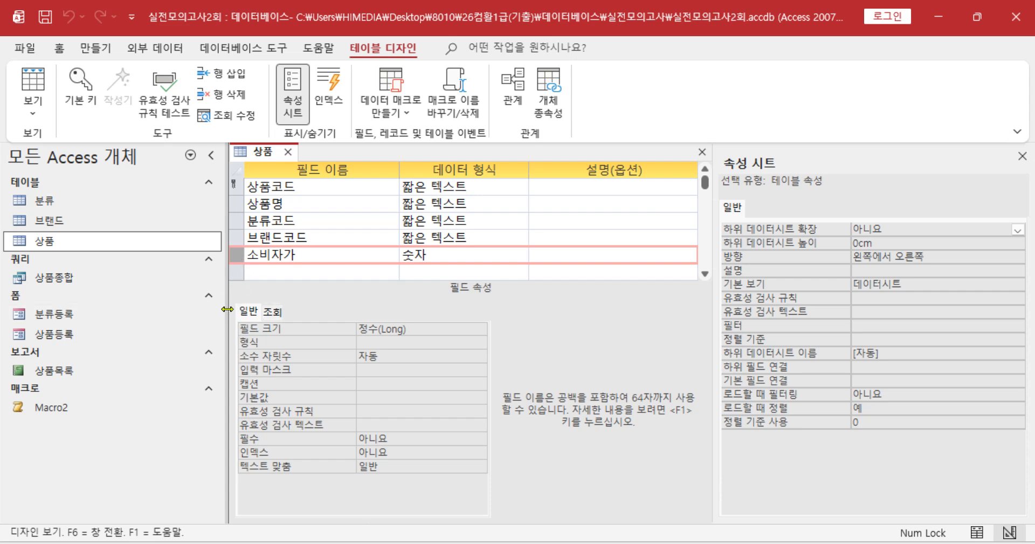
left_click(442, 398)
type("0")
key("Down")
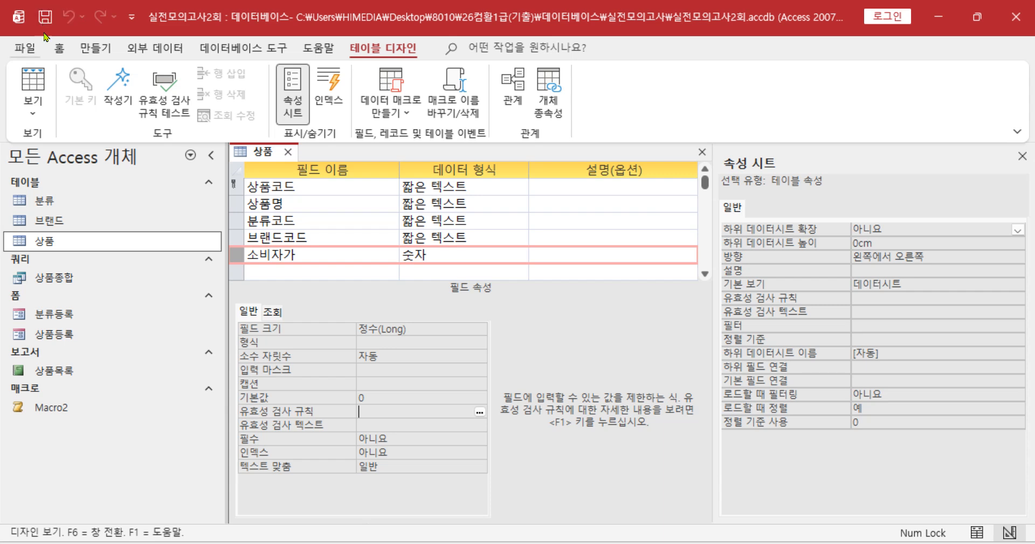
- Examine the 상품 table's records in datasheet view down to the new-record row, and close the table
left_click(39, 86)
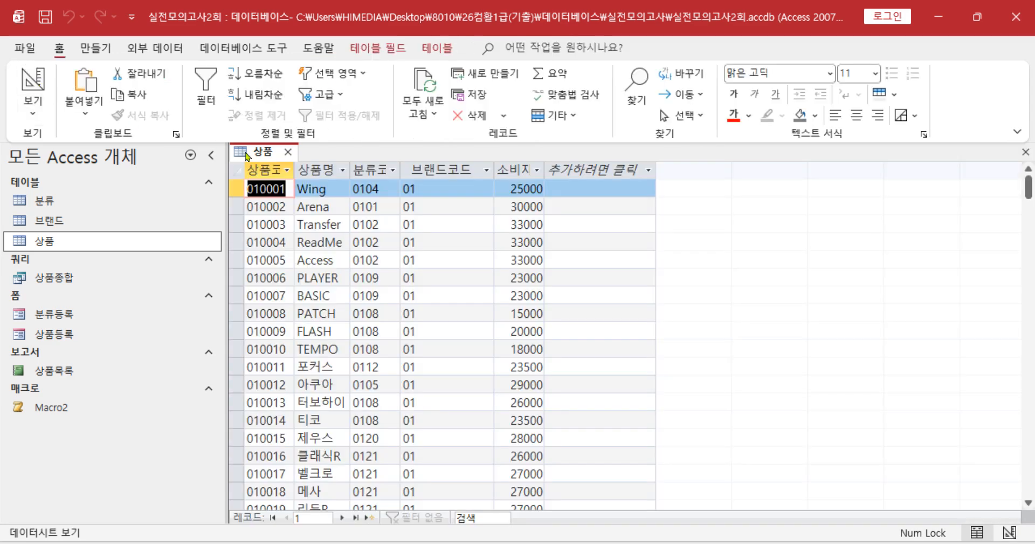
scroll(621, 371, "down", 2)
scroll(621, 371, "down", 20)
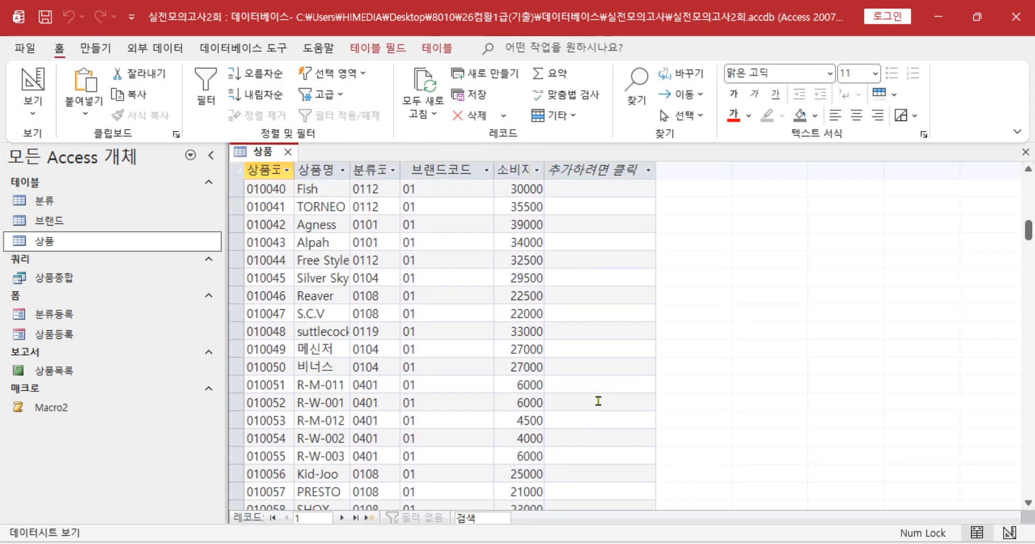
scroll(592, 412, "down", 20)
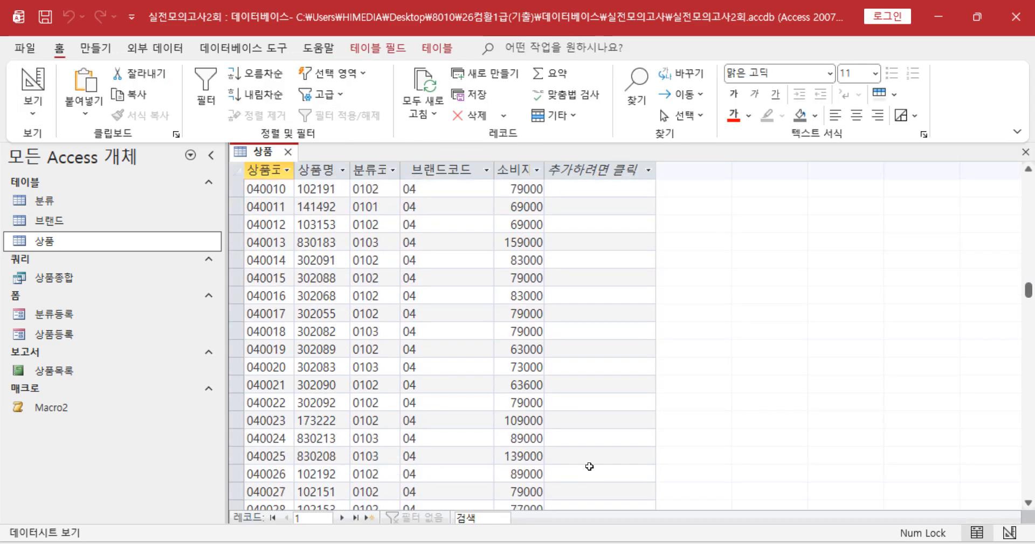
left_click_drag(1029, 318, 1029, 382)
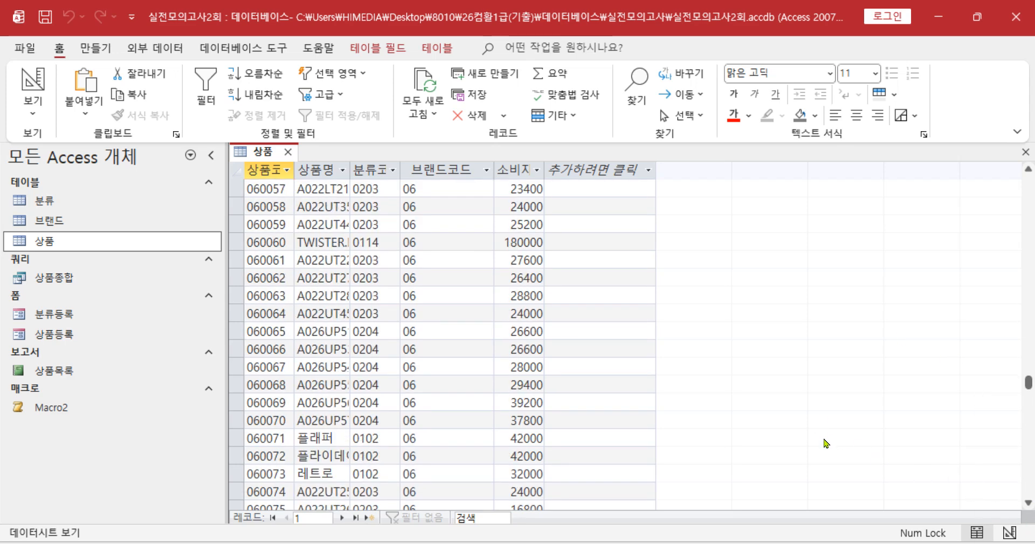
scroll(827, 443, "down", 1)
left_click_drag(1029, 382, 1029, 490)
scroll(648, 319, "up", 1)
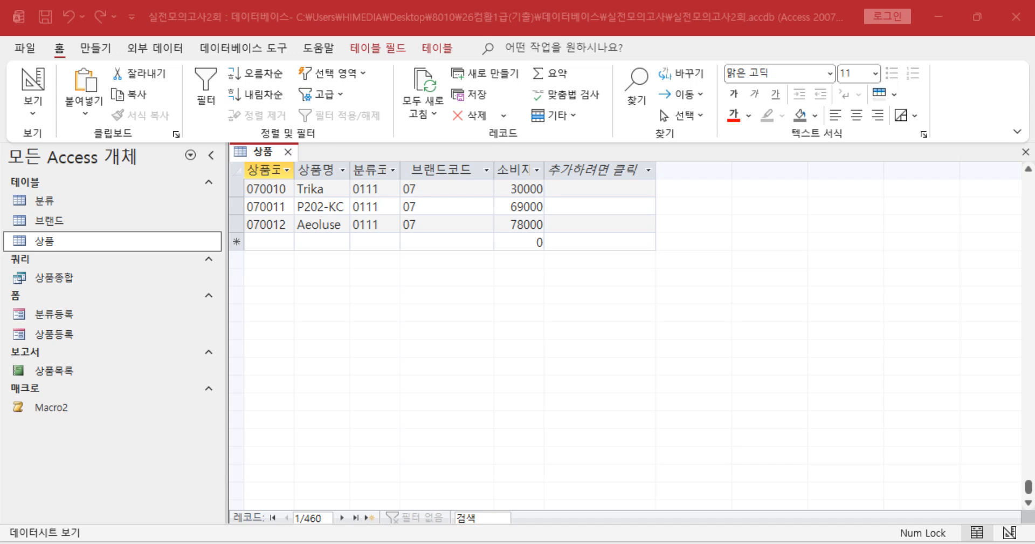
key("ctrl+F4")
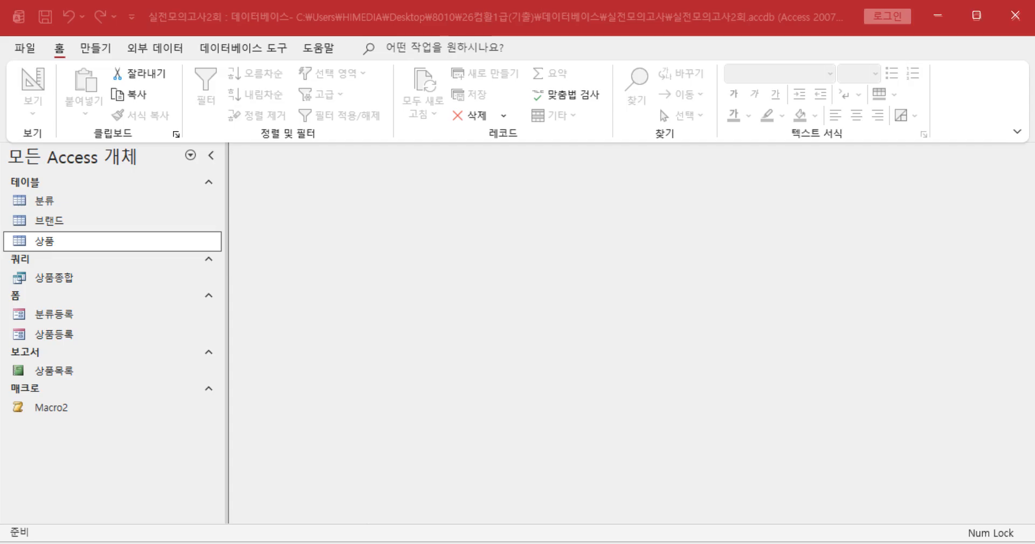
- Consult task 2 on the task sheet image, and open the 상품 table in design view in Access
key("alt+Tab")
scroll(372, 399, "down", 3)
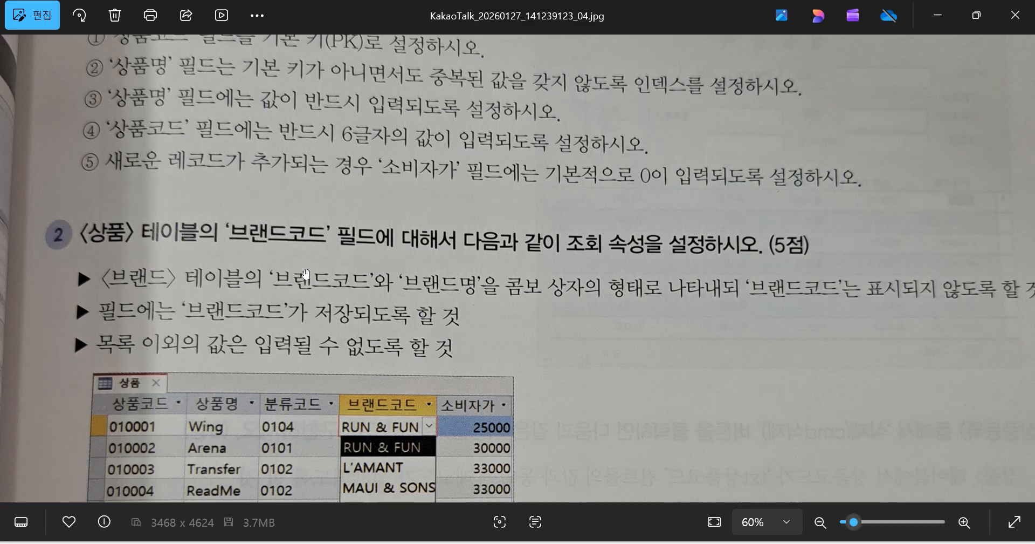
left_click(939, 16)
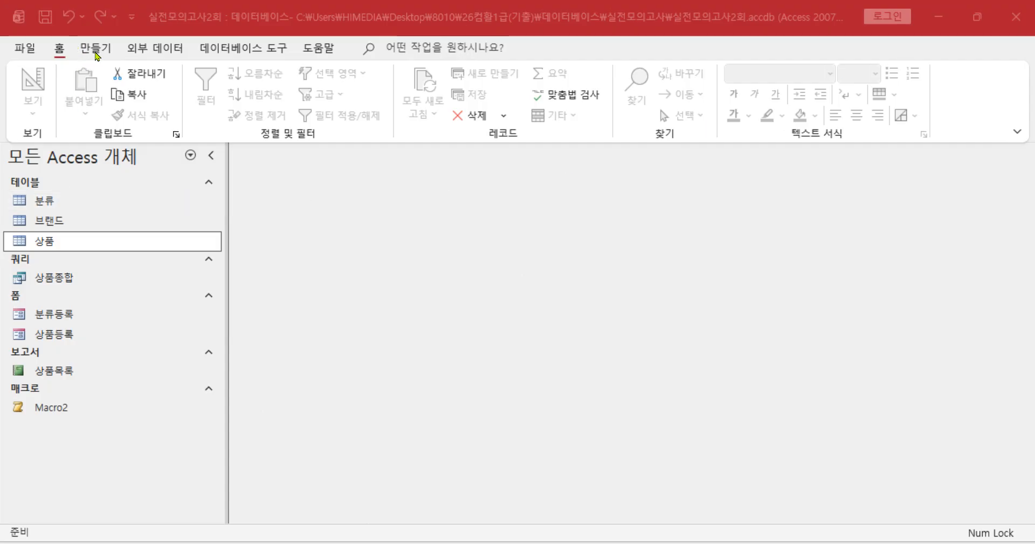
right_click(61, 244)
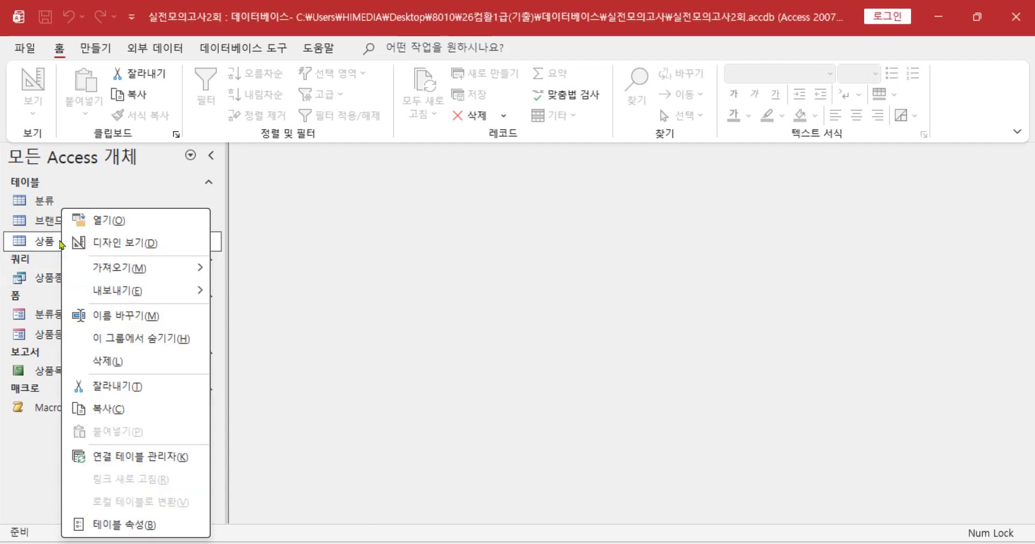
left_click(98, 249)
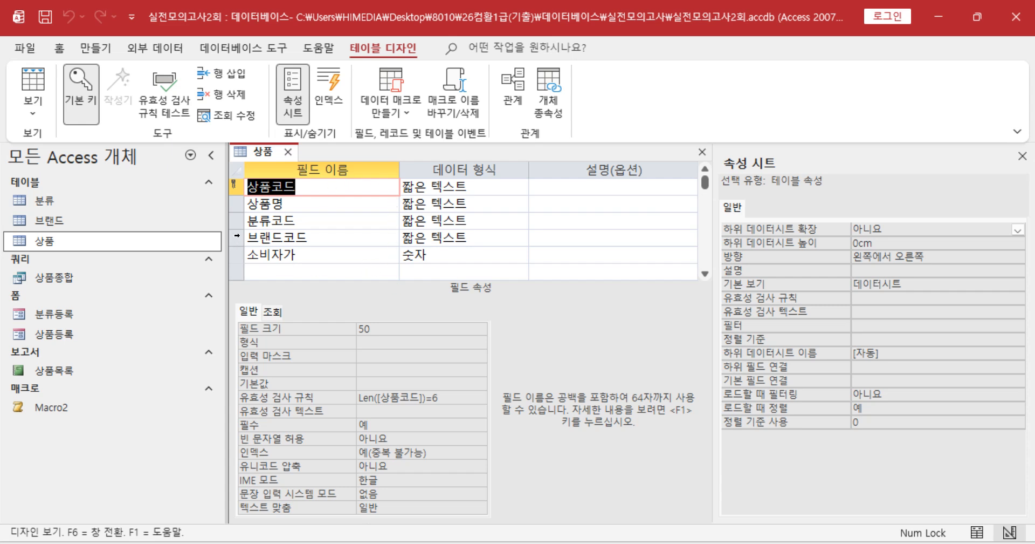
- Set the 브랜드코드 field's 컨트롤 표시 lookup property to 콤보 상자
left_click(234, 243)
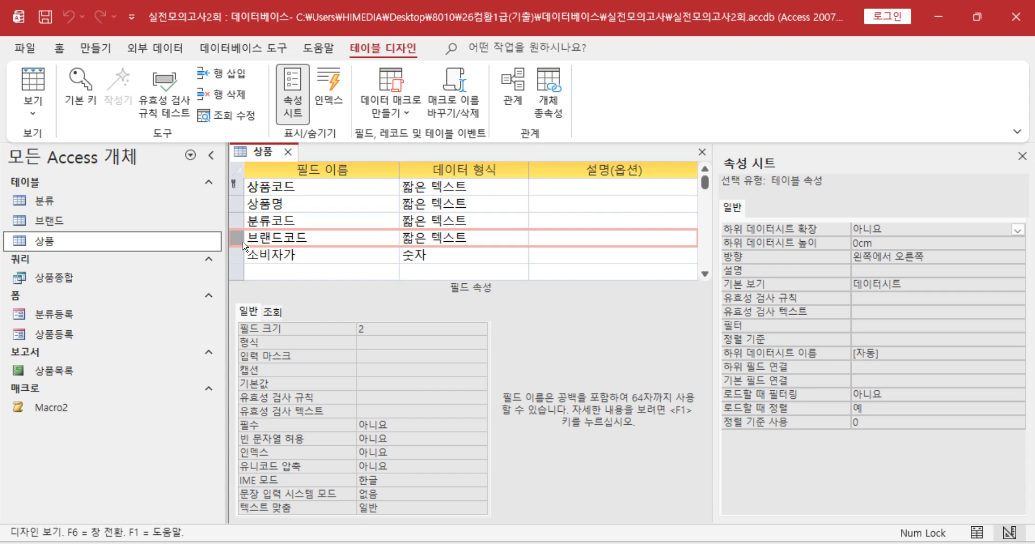
left_click(273, 313)
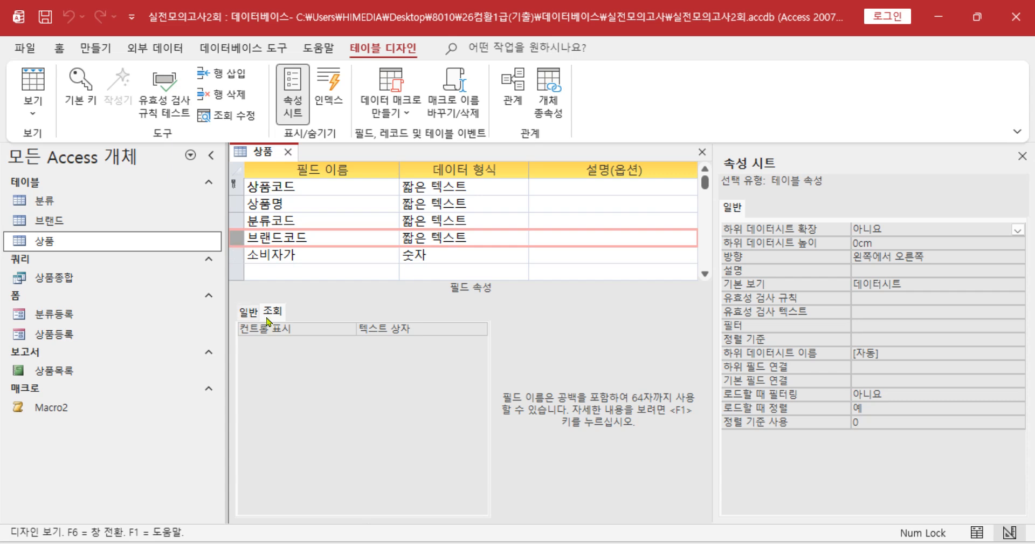
left_click(436, 326)
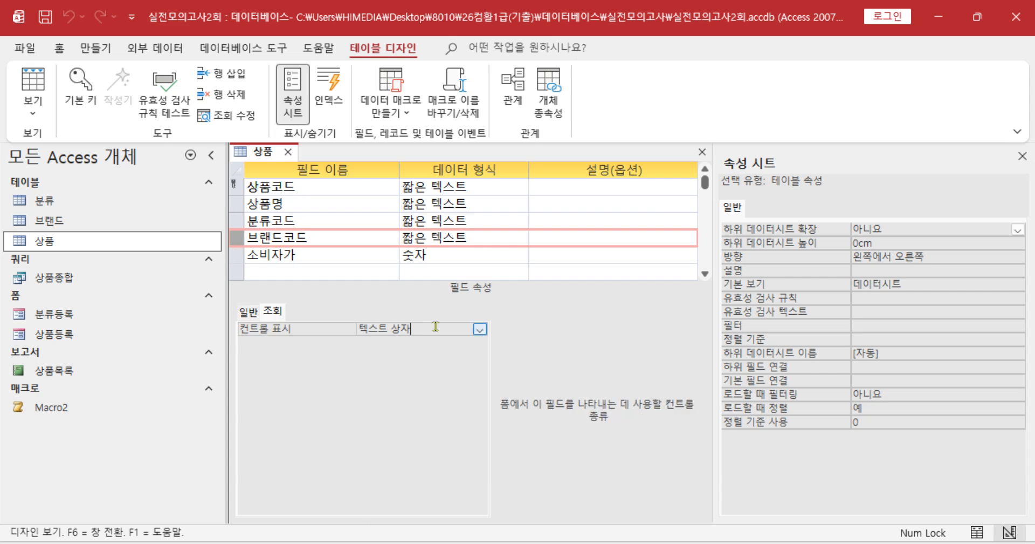
left_click(480, 329)
left_click(442, 365)
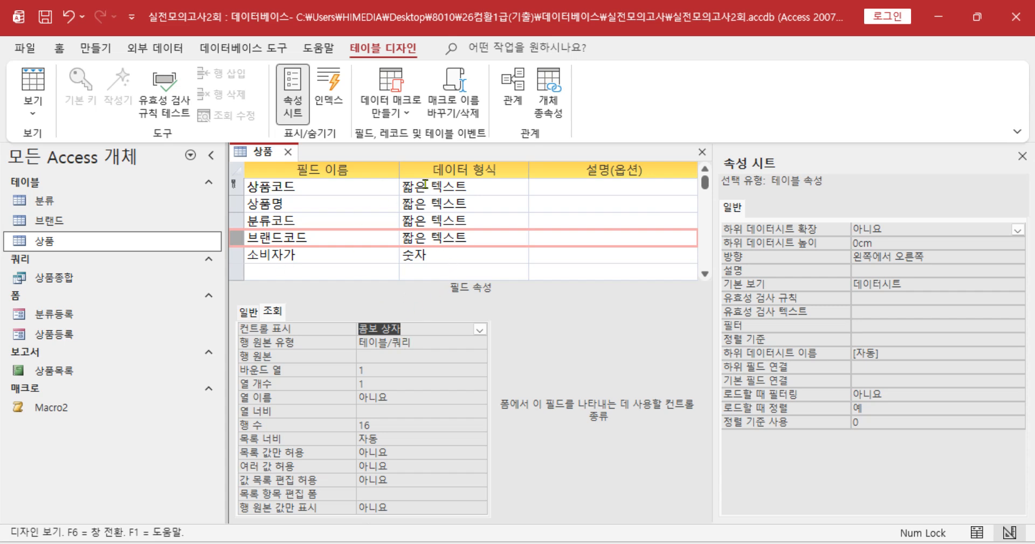
- Open the query builder for the 브랜드코드 field's 행 원본, close its property sheet, and consult the task sheet's lookup requirements
left_click(415, 356)
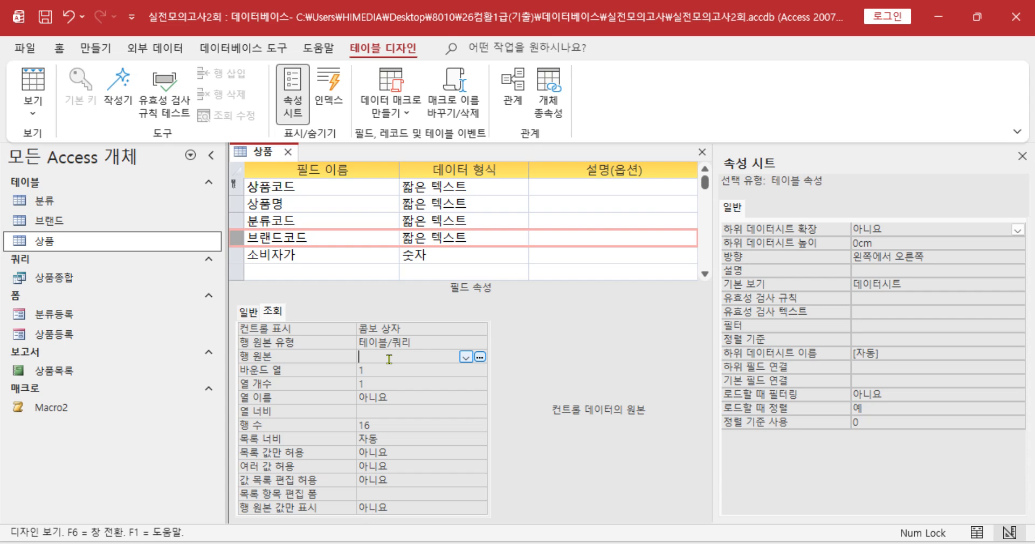
left_click(480, 358)
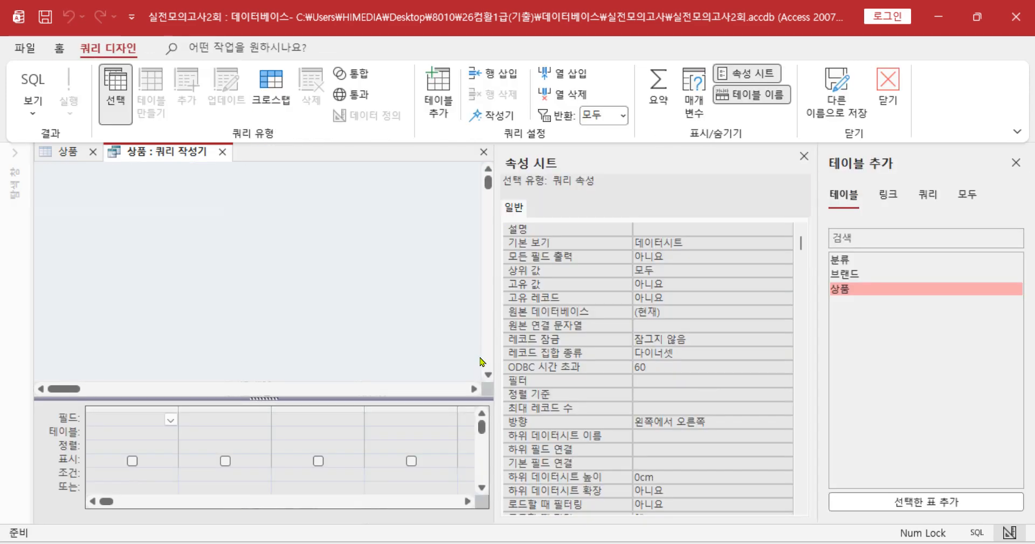
left_click(805, 156)
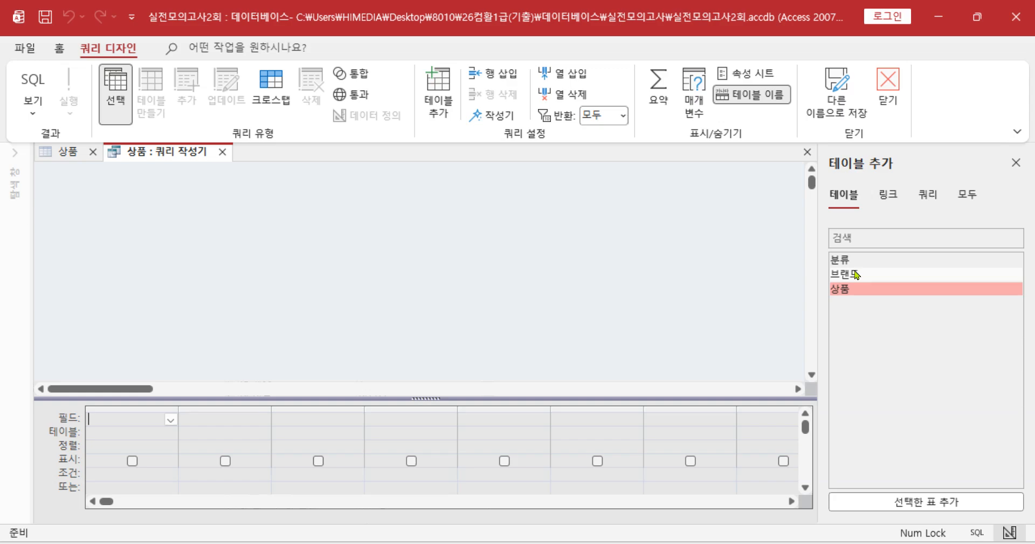
key("alt+Tab")
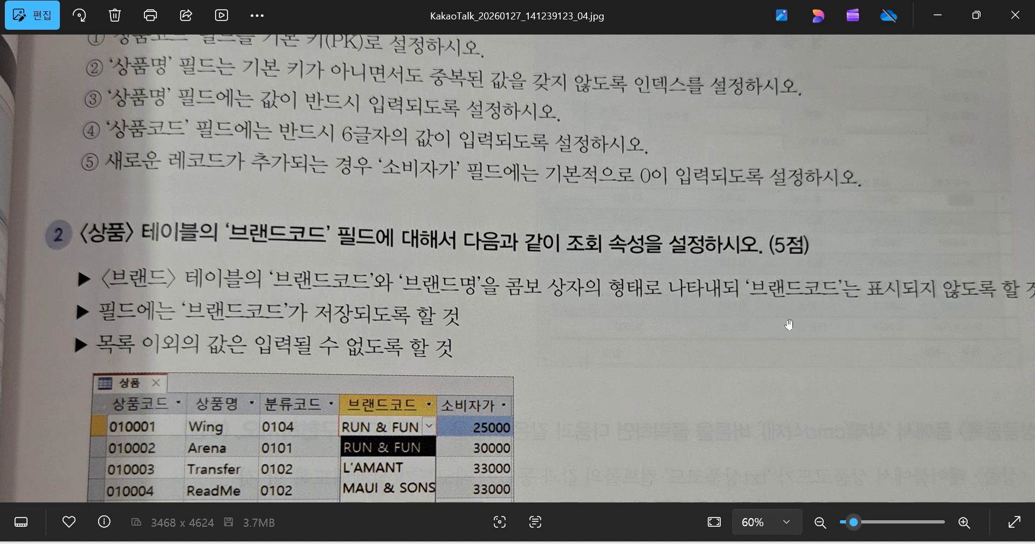
left_click_drag(902, 327, 755, 340)
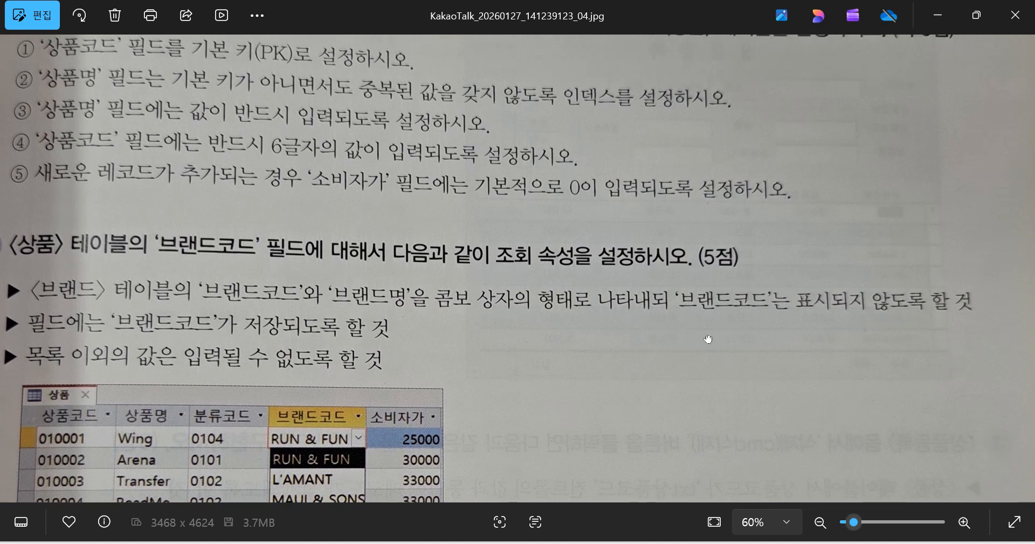
left_click(939, 18)
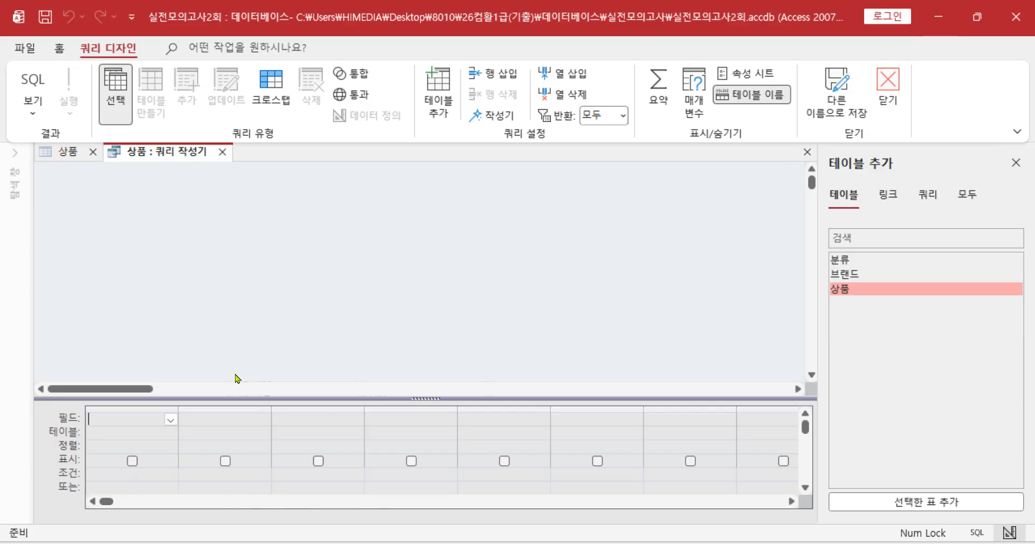
- Build the 행 원본 query from the 브랜드 table with the fields 브랜드코드 and 브랜드명, and save it to the property
double_click(848, 274)
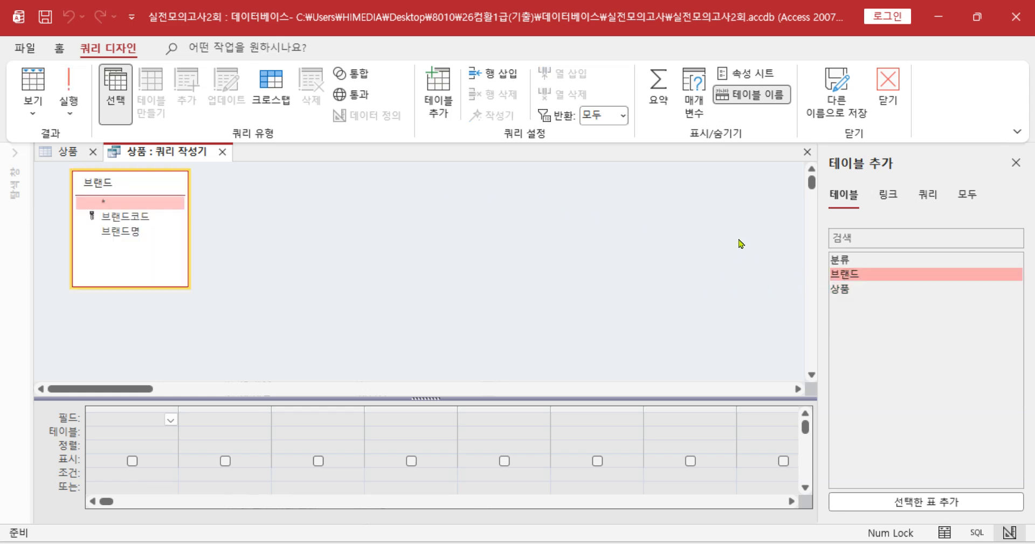
double_click(144, 216)
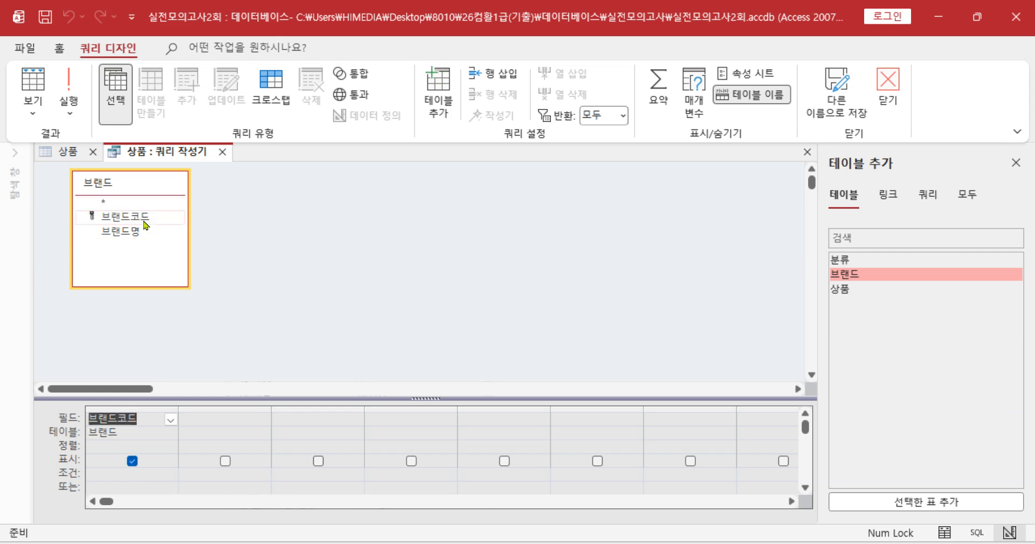
double_click(138, 231)
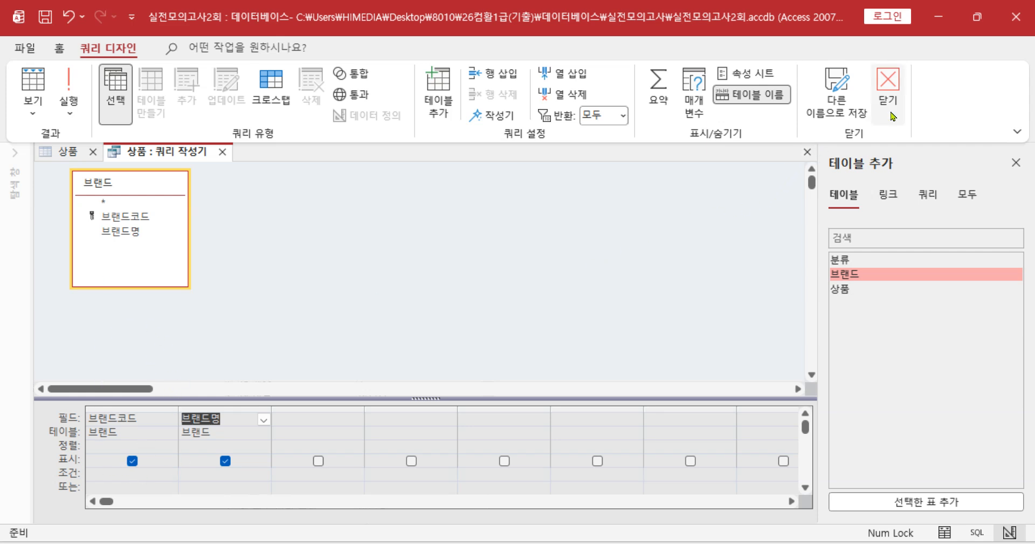
left_click(891, 82)
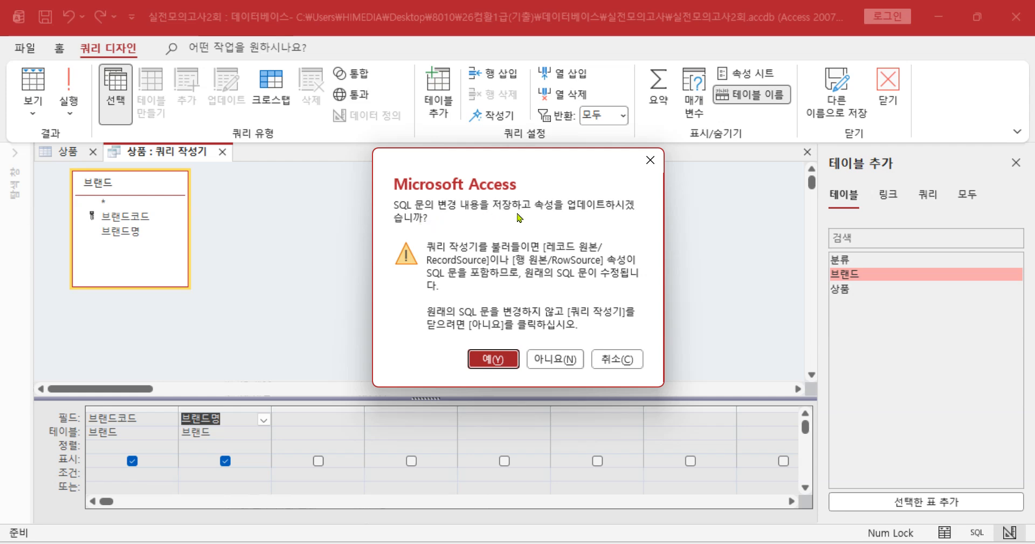
left_click(504, 361)
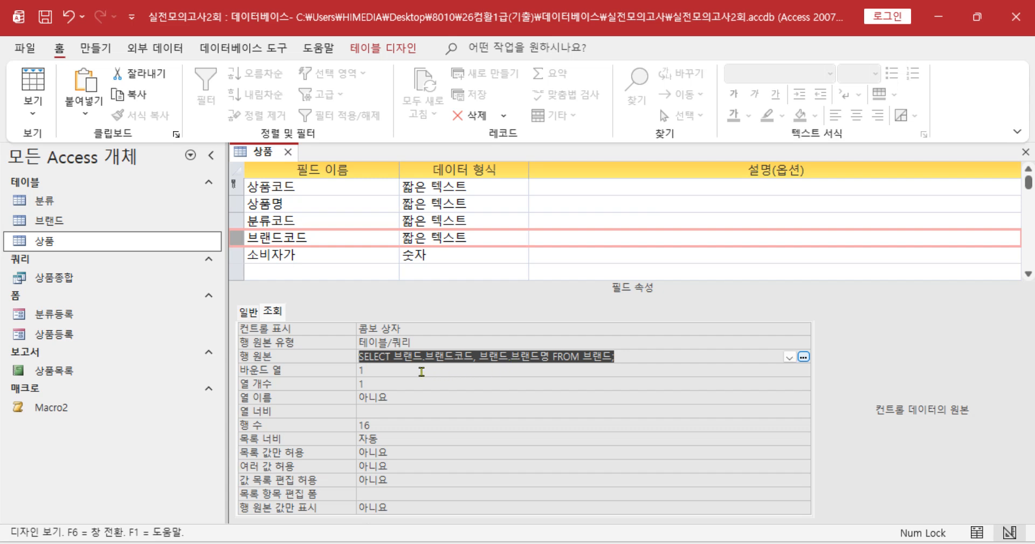
- Set the 브랜드코드 field's 열 개수 lookup property to 2
left_click(389, 372)
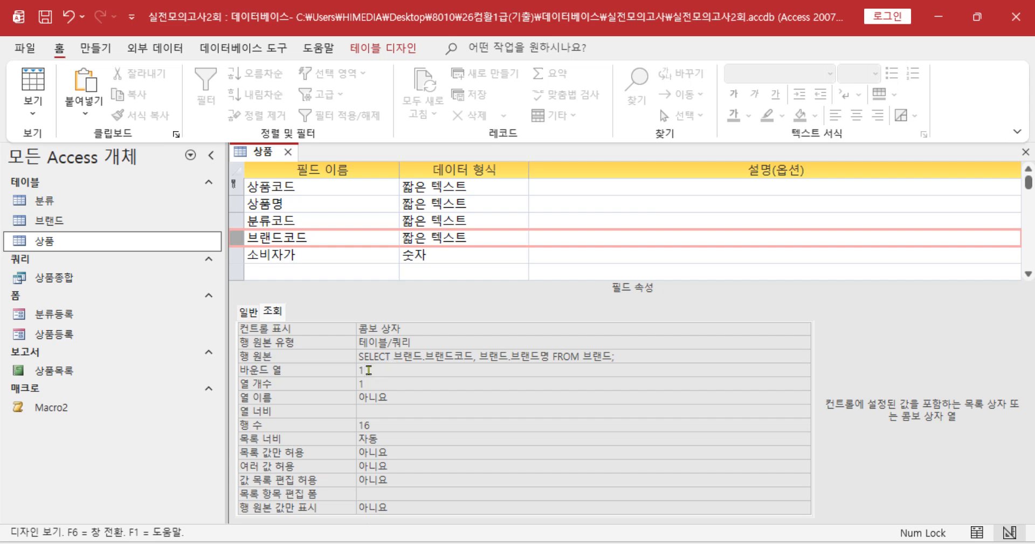
left_click(376, 381)
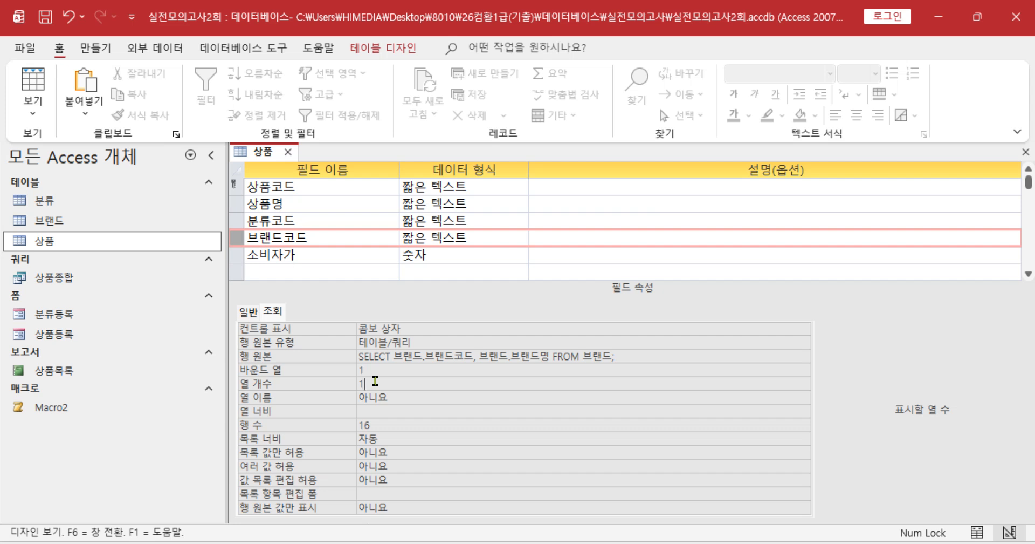
left_click(352, 381)
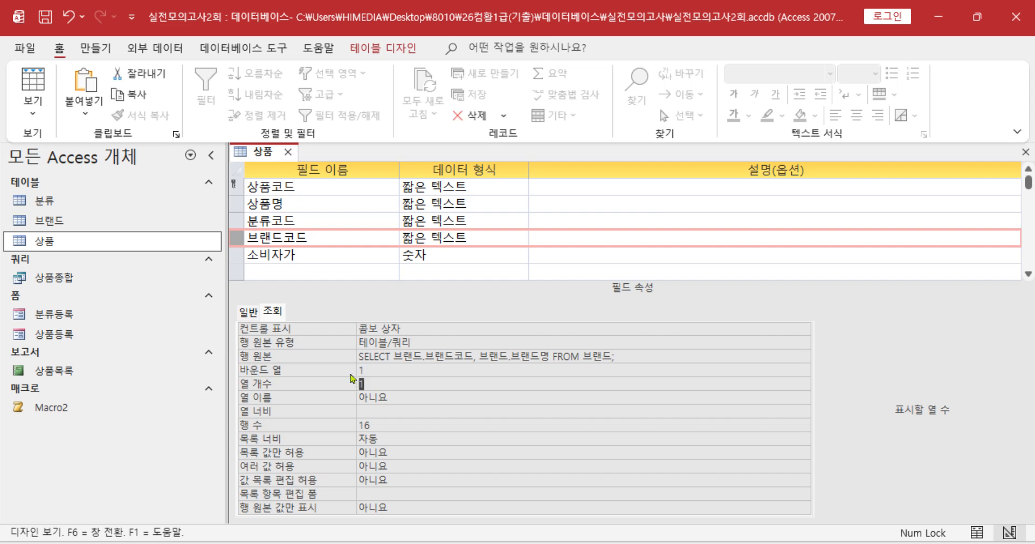
type("2")
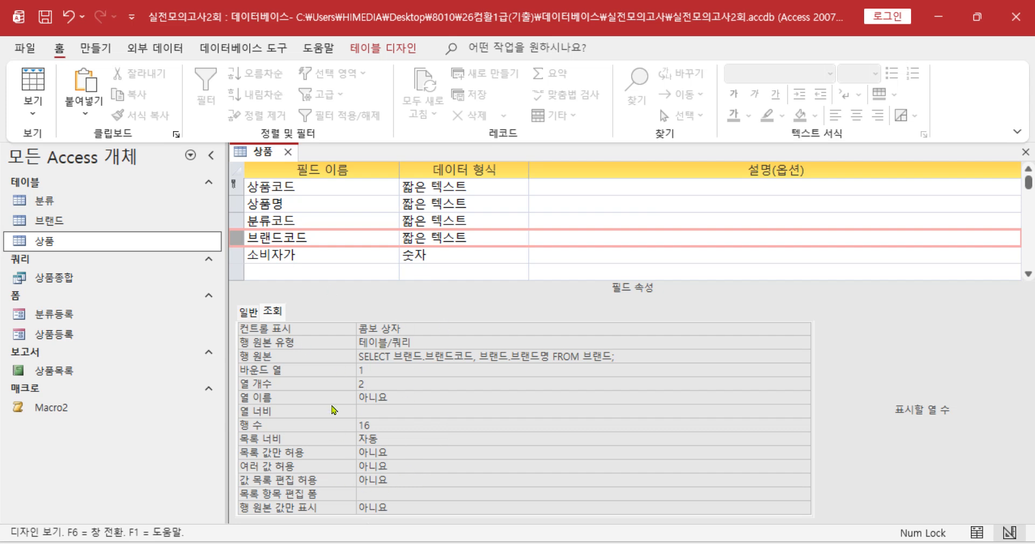
- Set the 브랜드코드 field's 목록 값만 허용 property to 예 and save the 상품 table
left_click(399, 455)
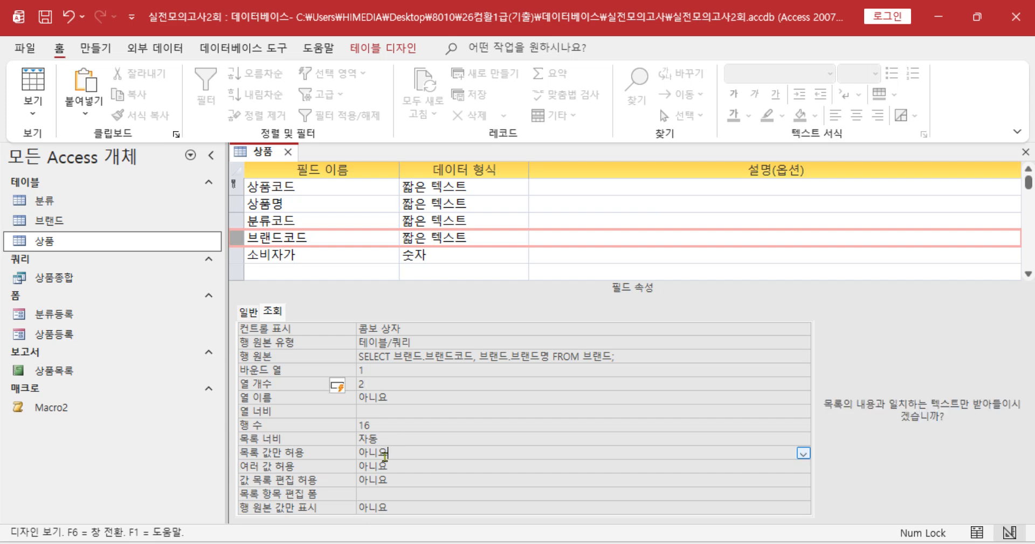
left_click(804, 455)
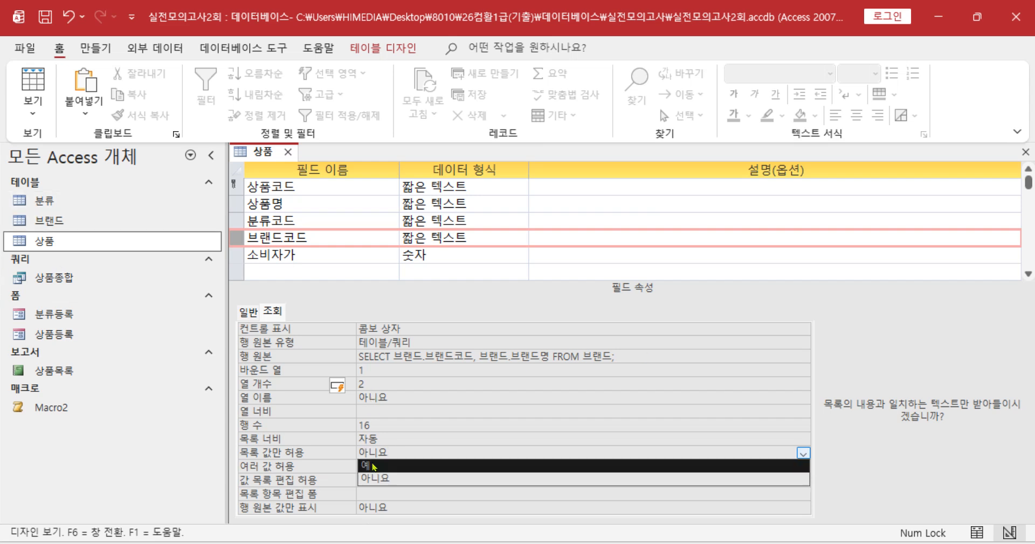
left_click(378, 466)
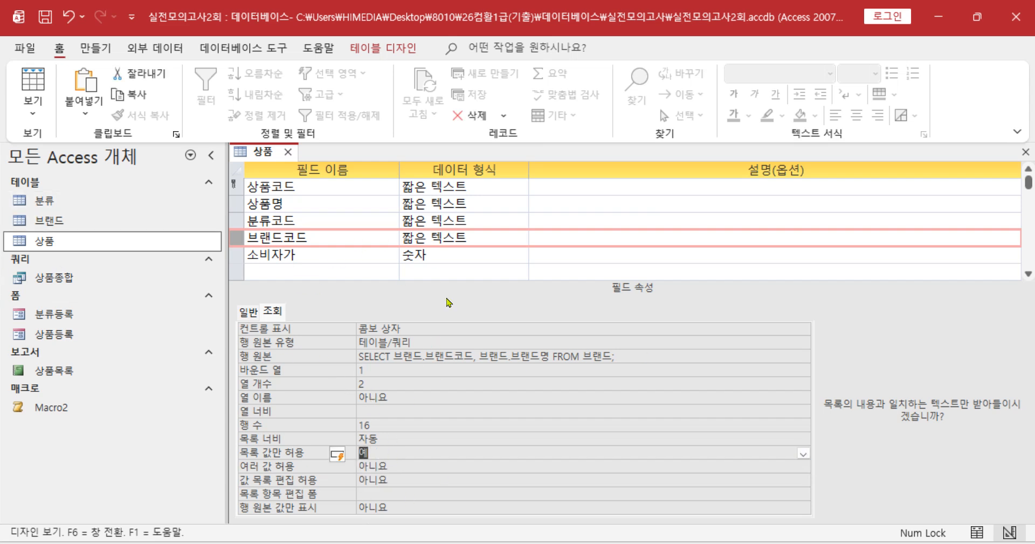
left_click(43, 21)
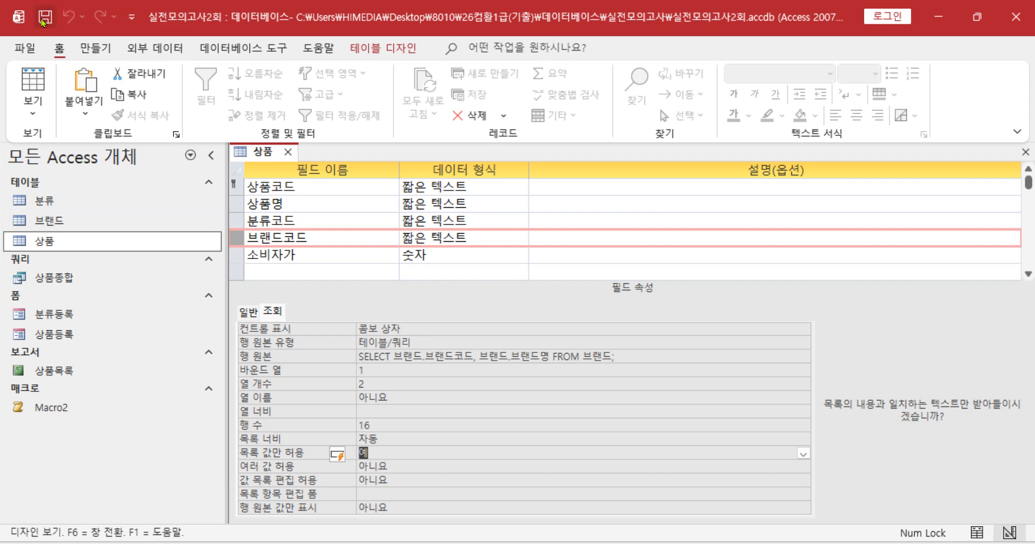
- Check the first record's 브랜드코드 drop-down list in datasheet view and compare it with the sample in task 2 of the task sheet
left_click(35, 85)
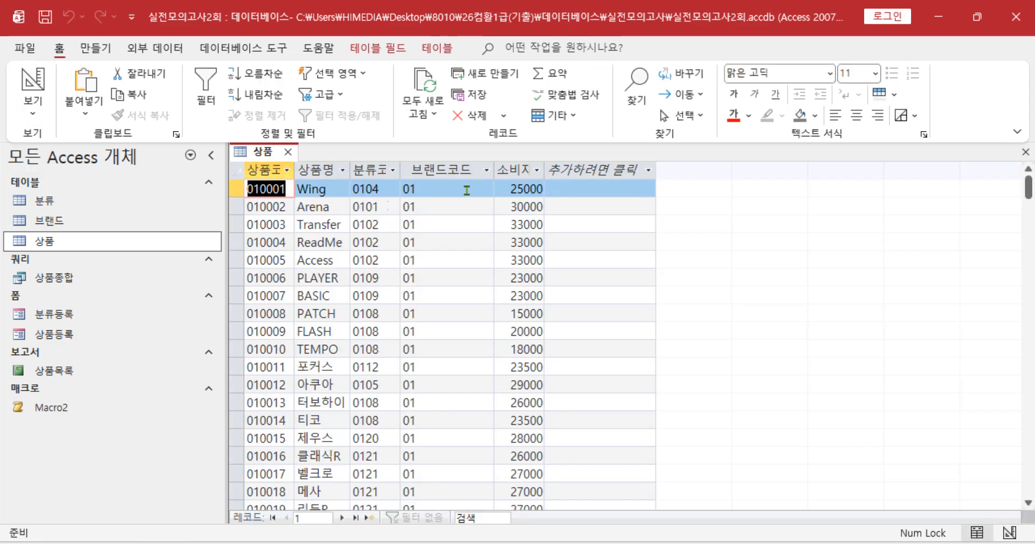
left_click(469, 191)
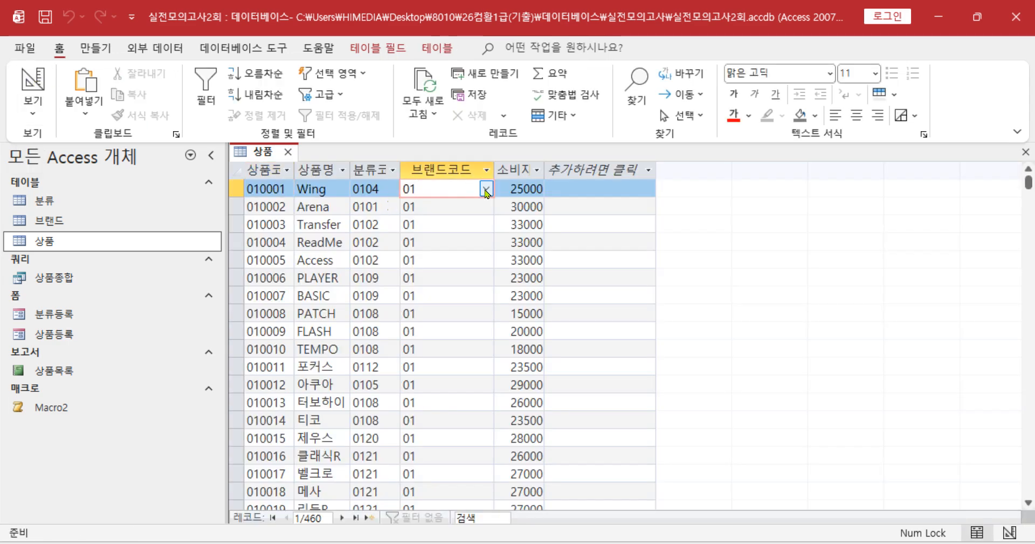
left_click(486, 189)
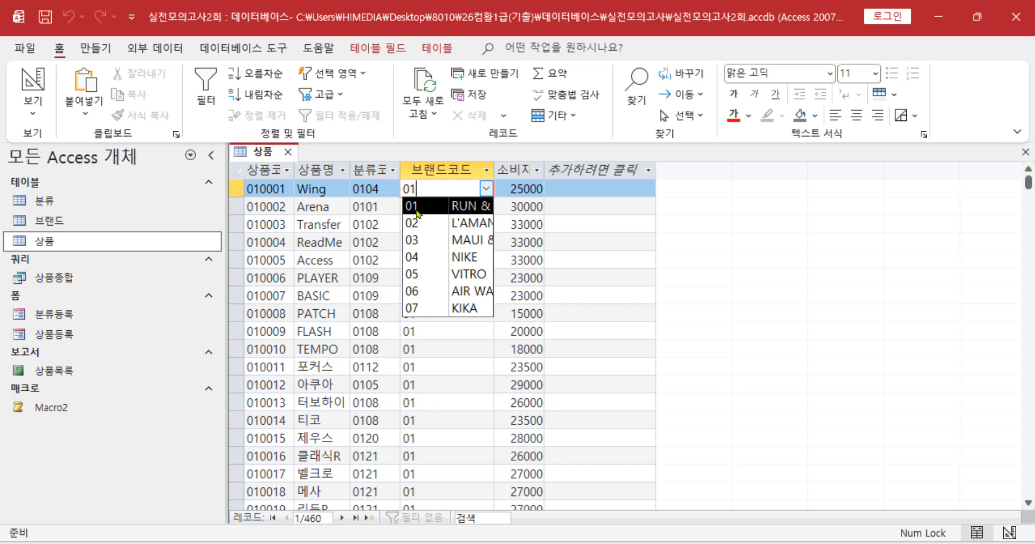
mouse_move(859, 542)
left_click(858, 477)
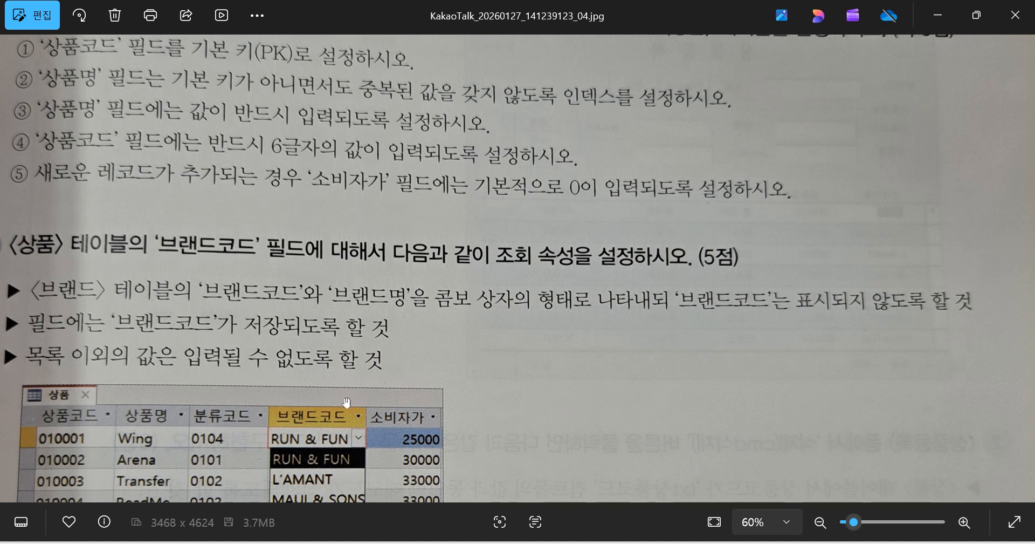
left_click_drag(336, 392, 360, 279)
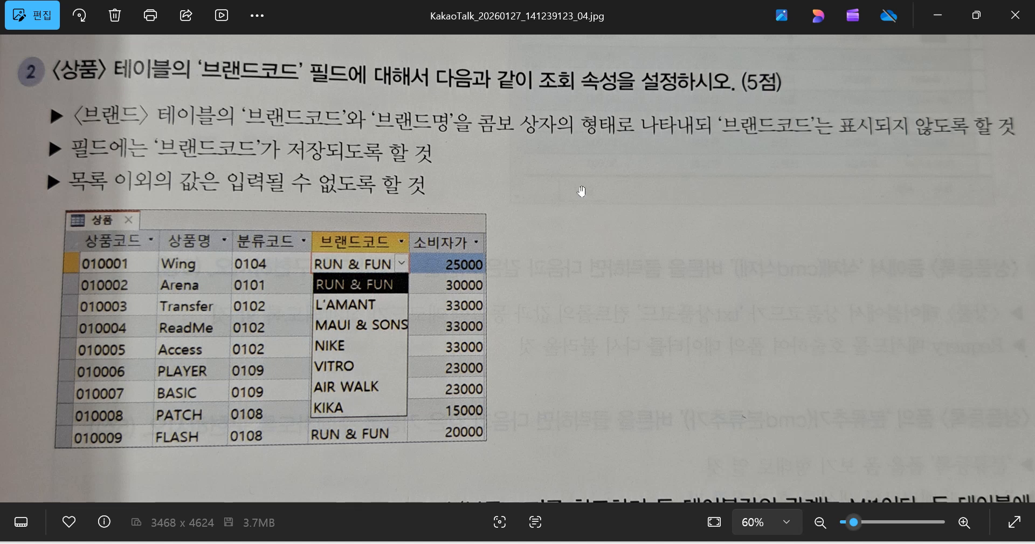
left_click(937, 23)
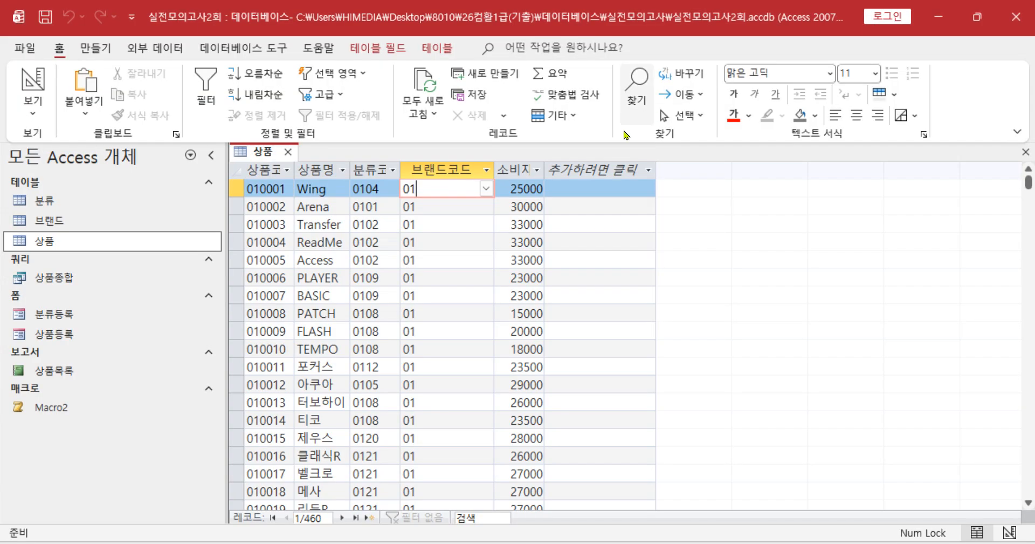
- Return the 상품 table to design view, set the 브랜드코드 field's 열 너비 to 0cm, and save the table
left_click(1012, 531)
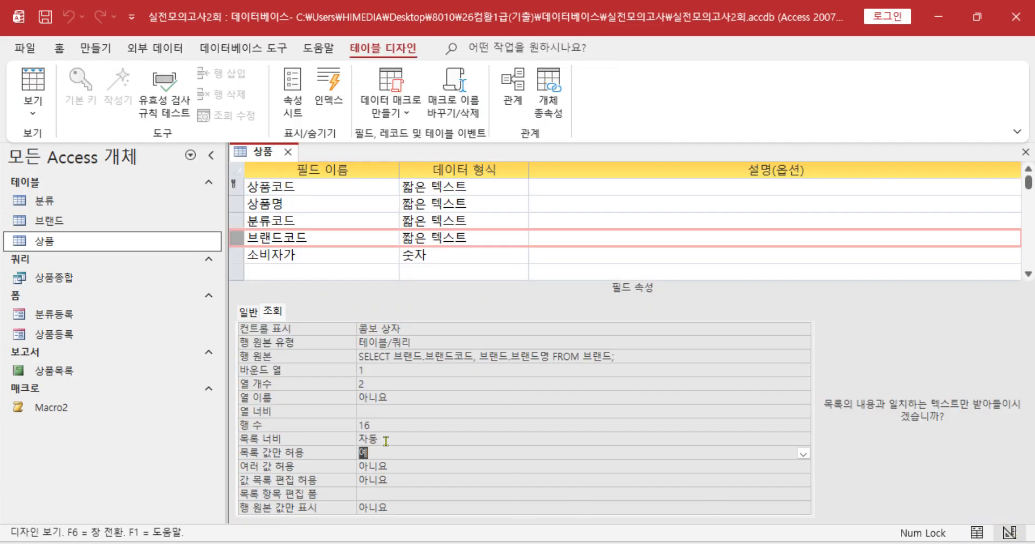
left_click(384, 413)
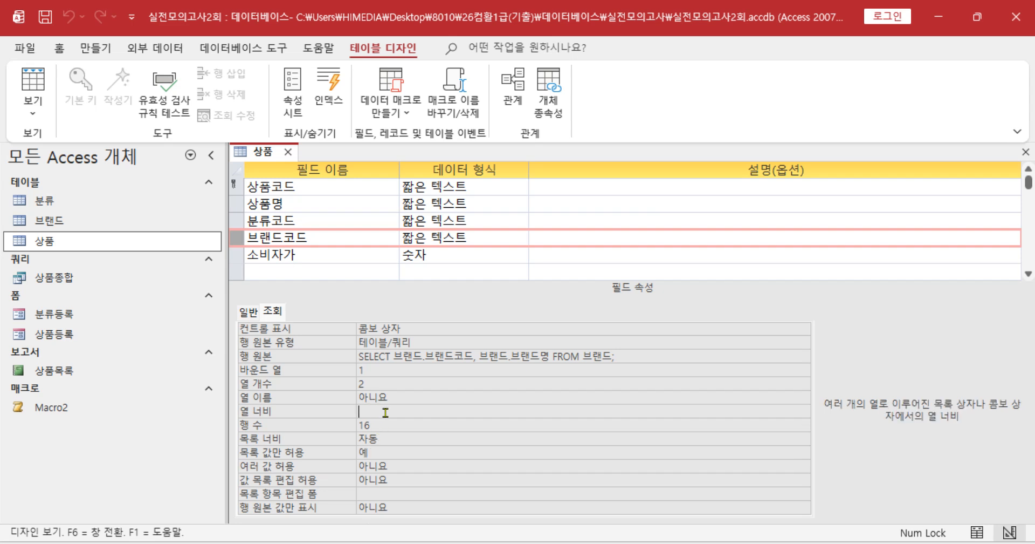
type("0")
key("Return")
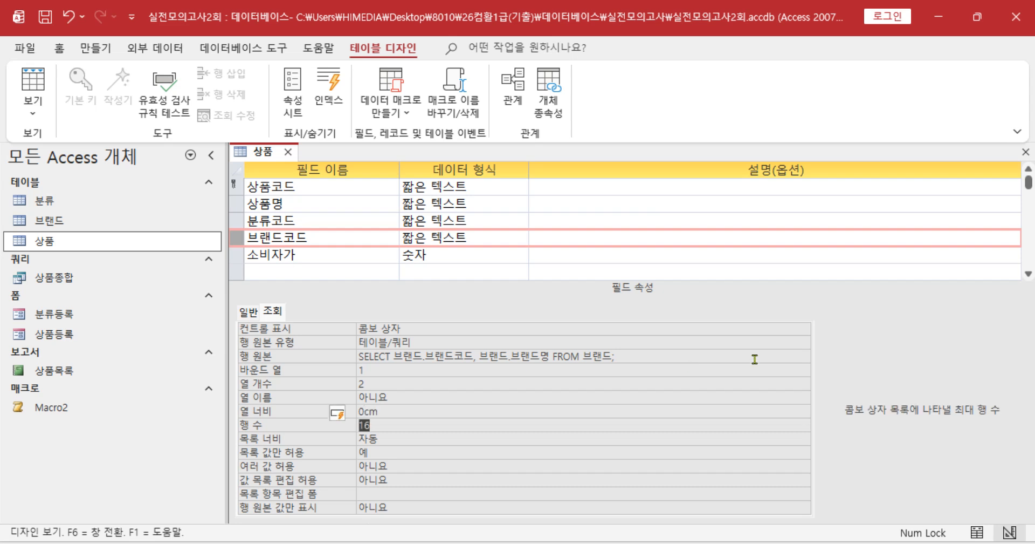
left_click(386, 442)
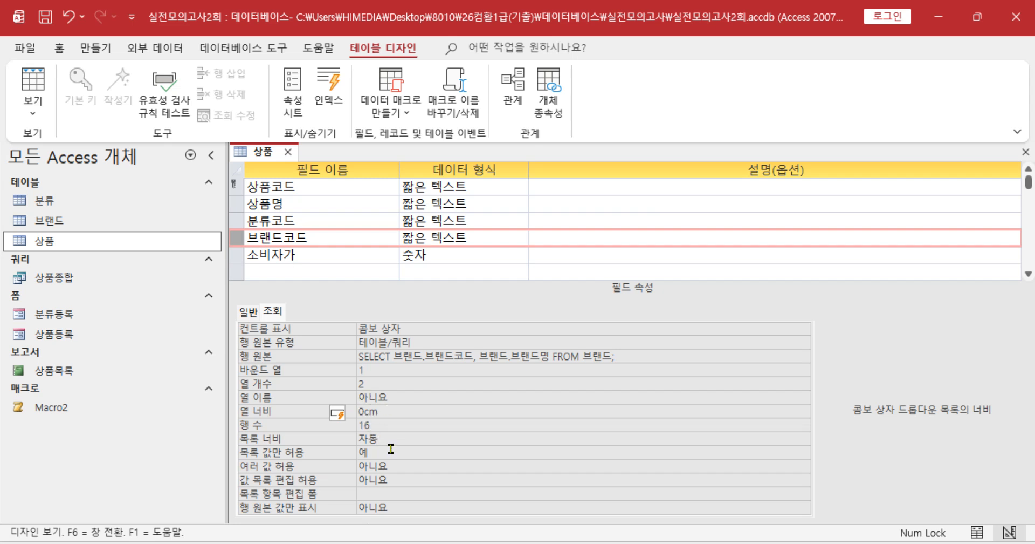
left_click(385, 414)
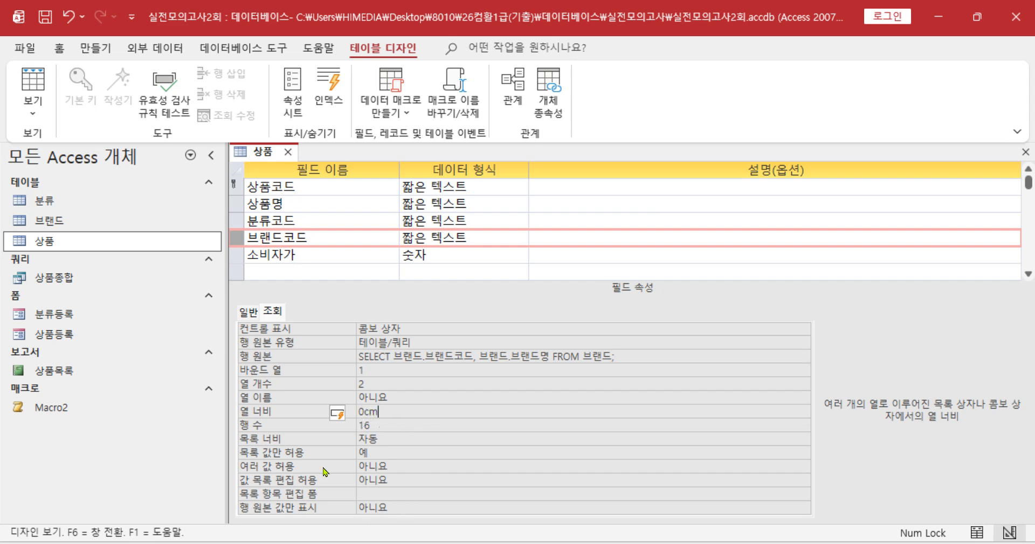
left_click(46, 17)
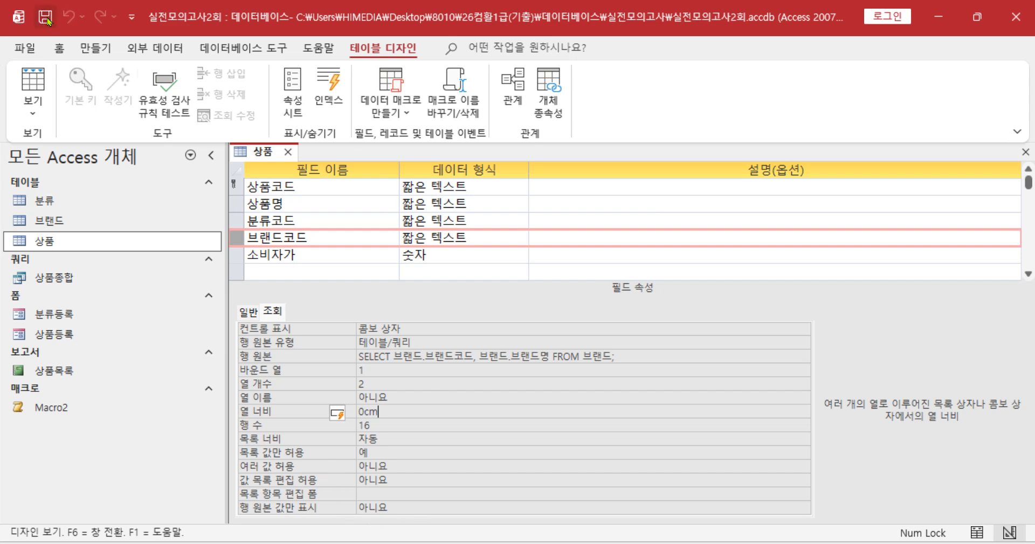
- Check the 브랜드코드 drop-down list in datasheet view, and close the 상품 table from design view
left_click(33, 81)
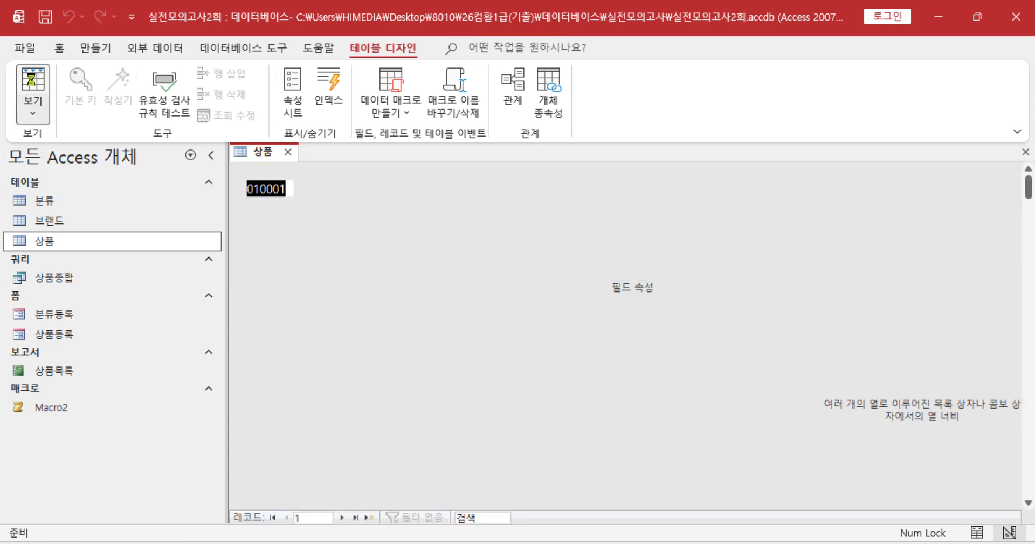
left_click(455, 194)
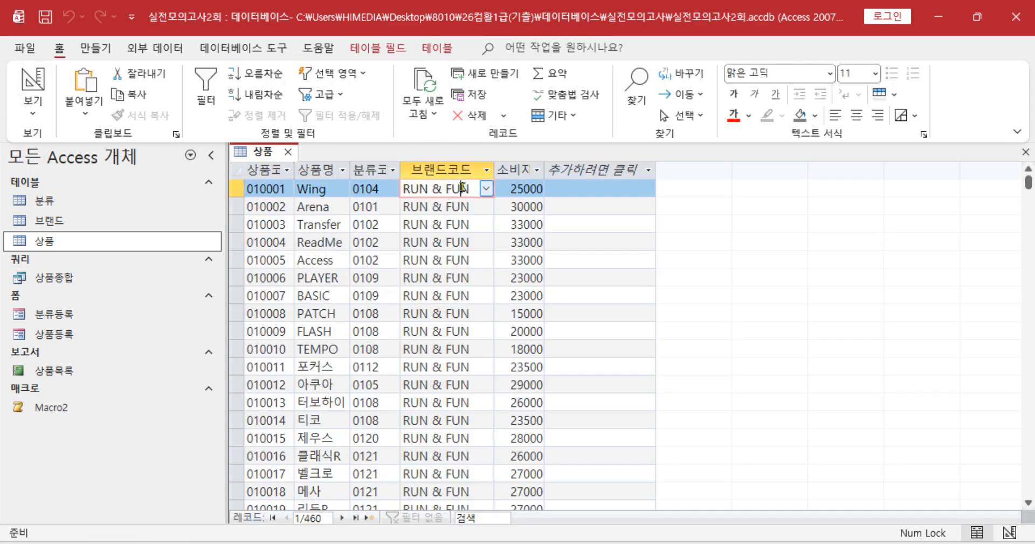
left_click(487, 188)
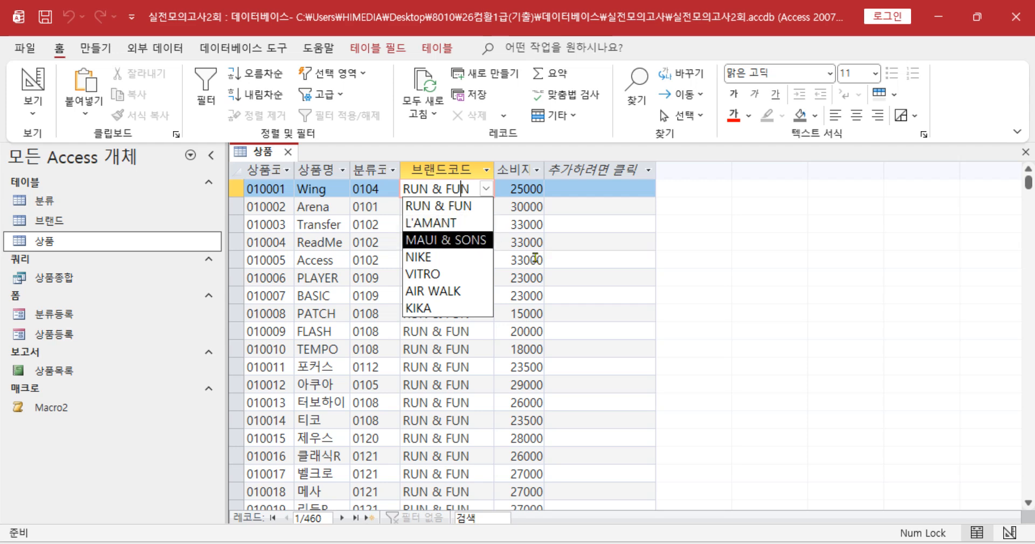
left_click(46, 18)
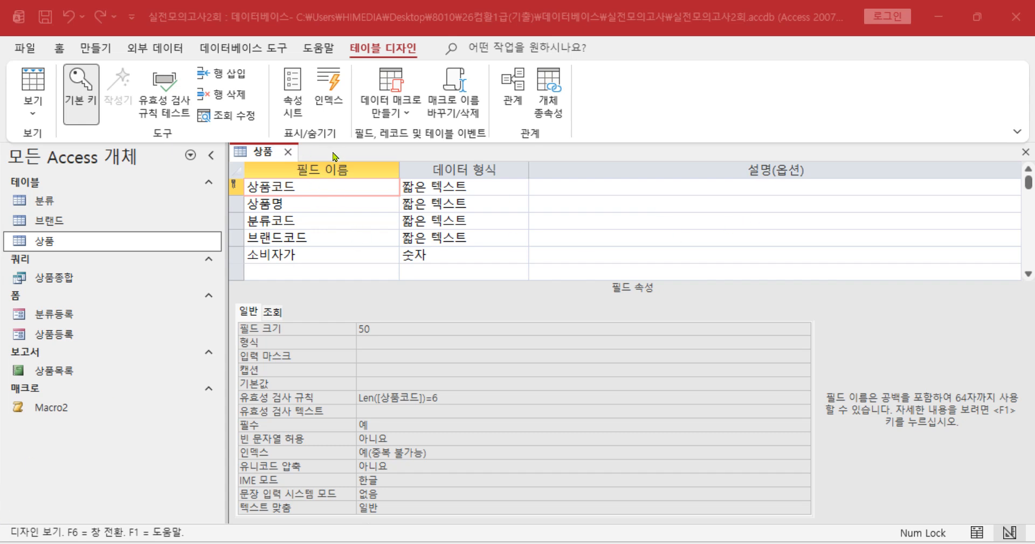
left_click(1026, 153)
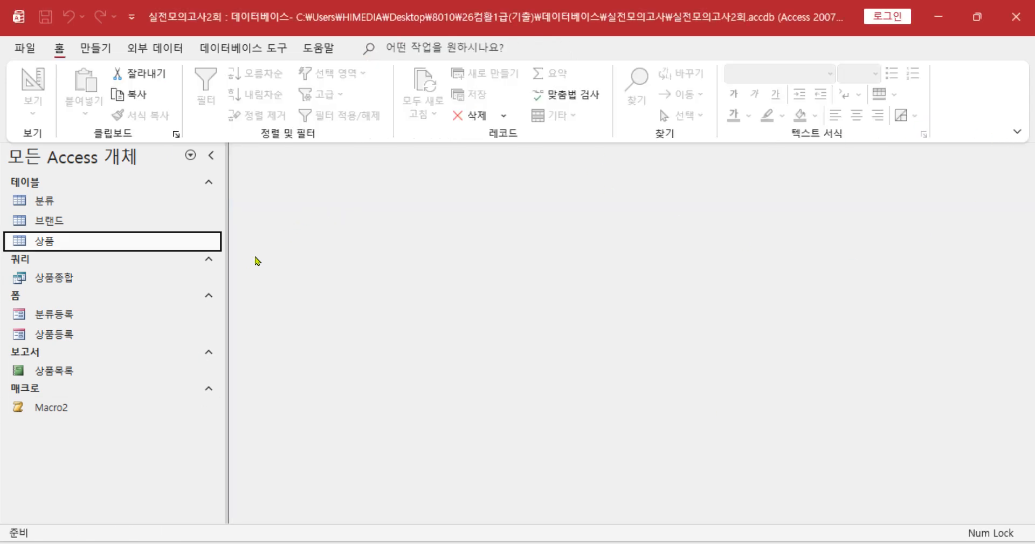
- Open the 관계 window, and consult task 3 on the task sheet image for the 상품 and 분류 relationship requirements
left_click(260, 55)
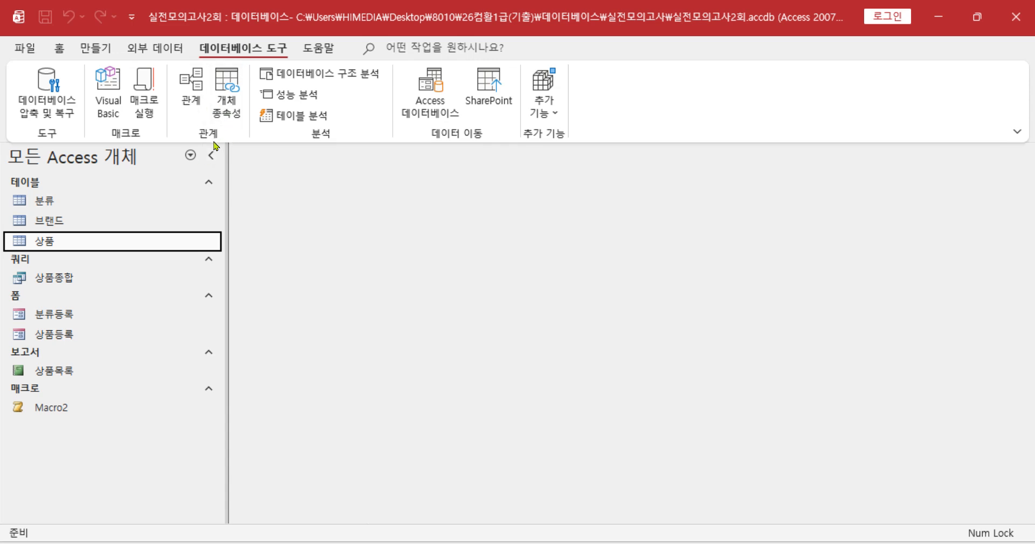
left_click(195, 83)
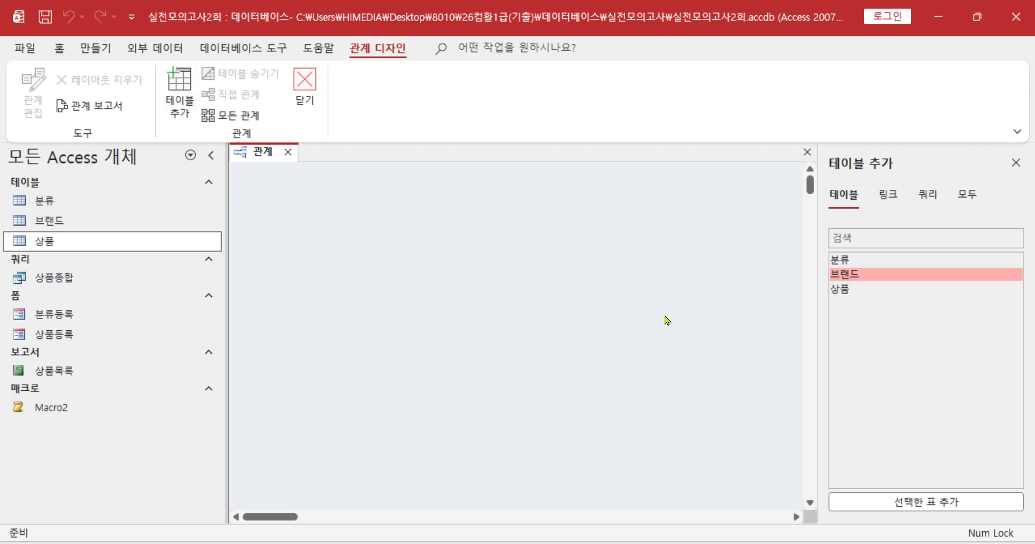
key("alt+Tab")
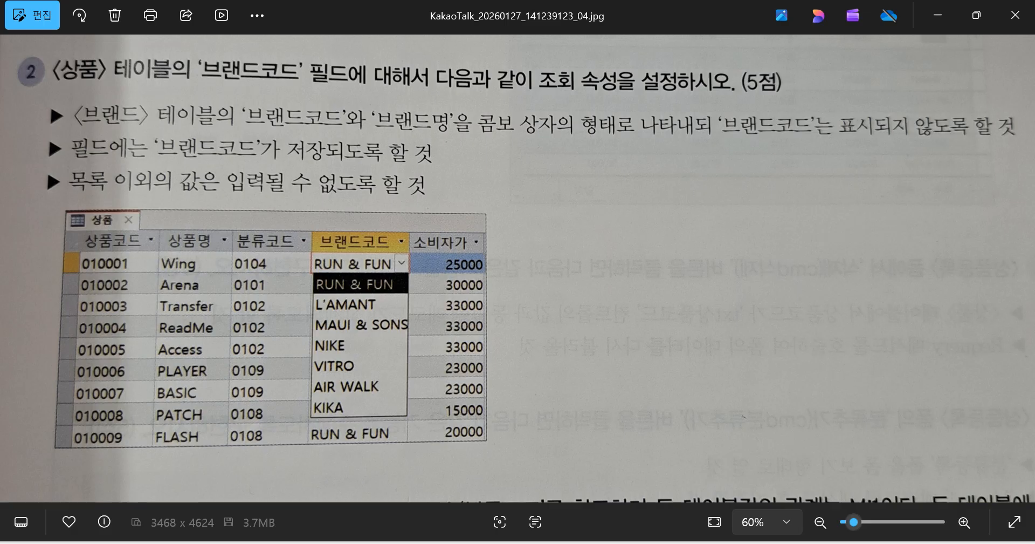
left_click_drag(561, 366, 635, 131)
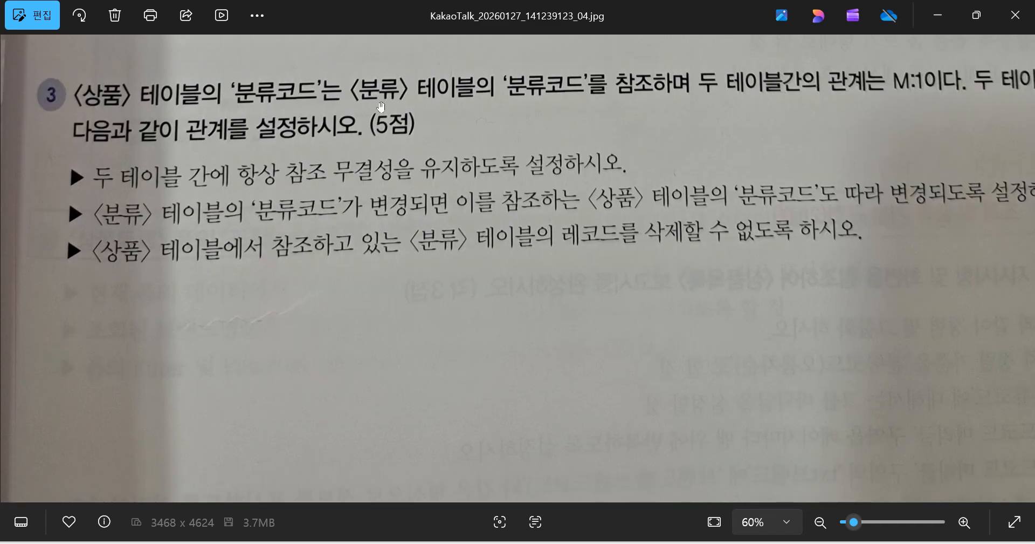
left_click_drag(591, 106, 504, 167)
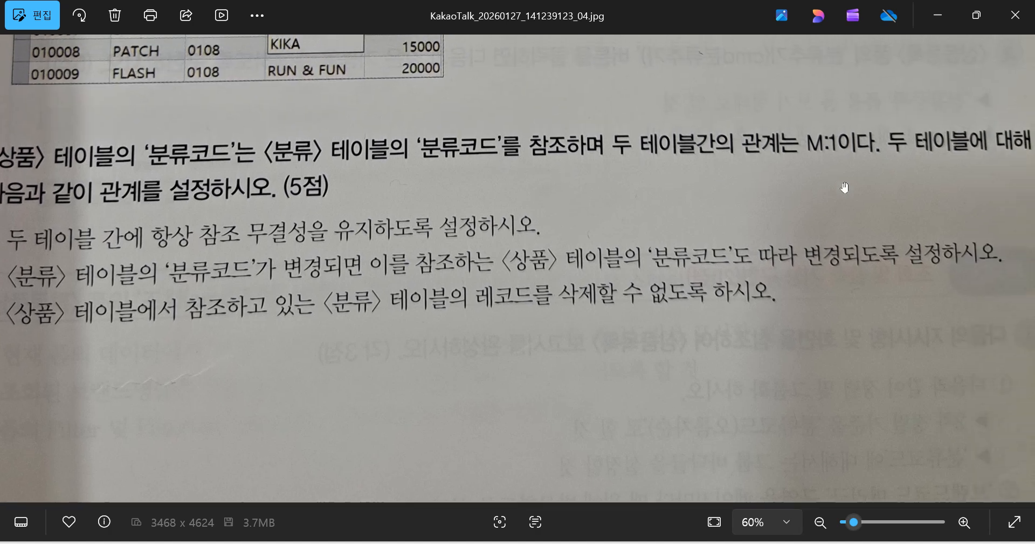
- Finish reading task 3 on the task sheet image, and add the 상품 and 분류 tables to the 관계 window
scroll(562, 172, "up", 1)
left_click_drag(678, 216, 677, 183)
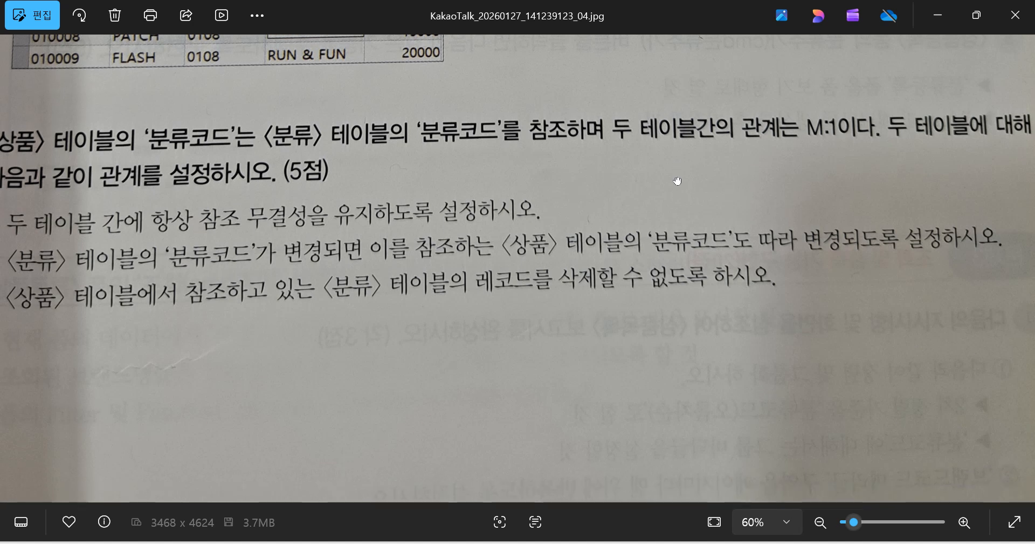
left_click_drag(607, 182, 748, 175)
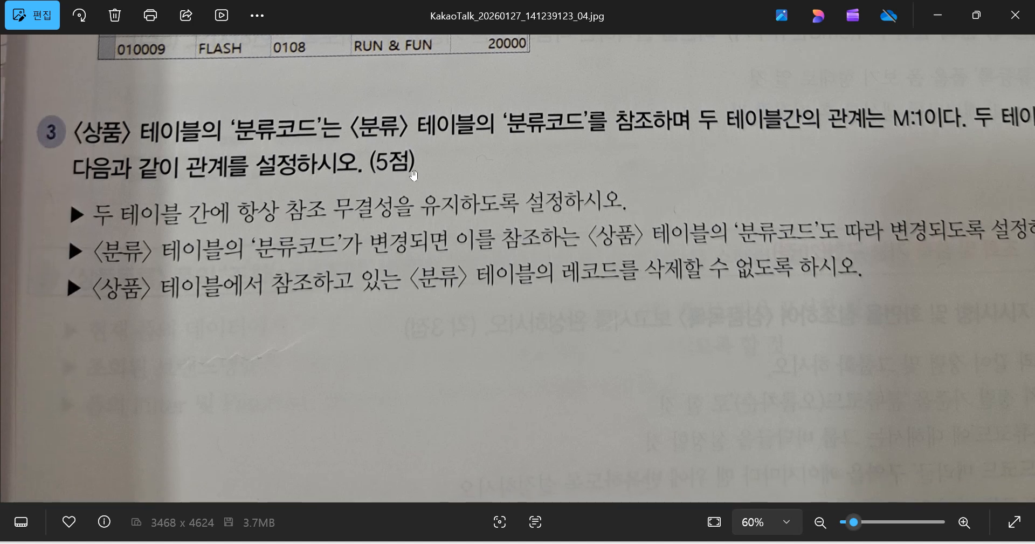
left_click(939, 16)
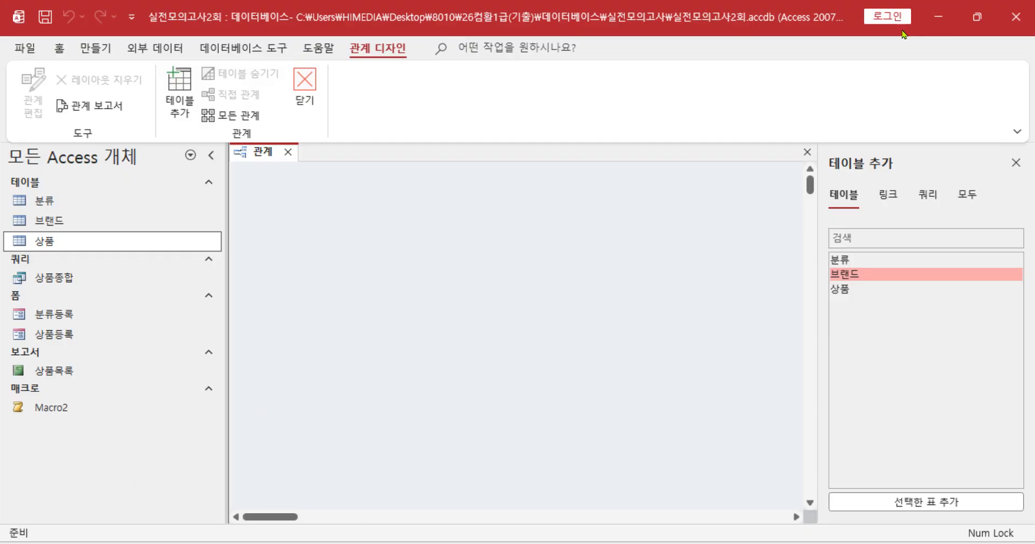
left_click(839, 288)
double_click(840, 289)
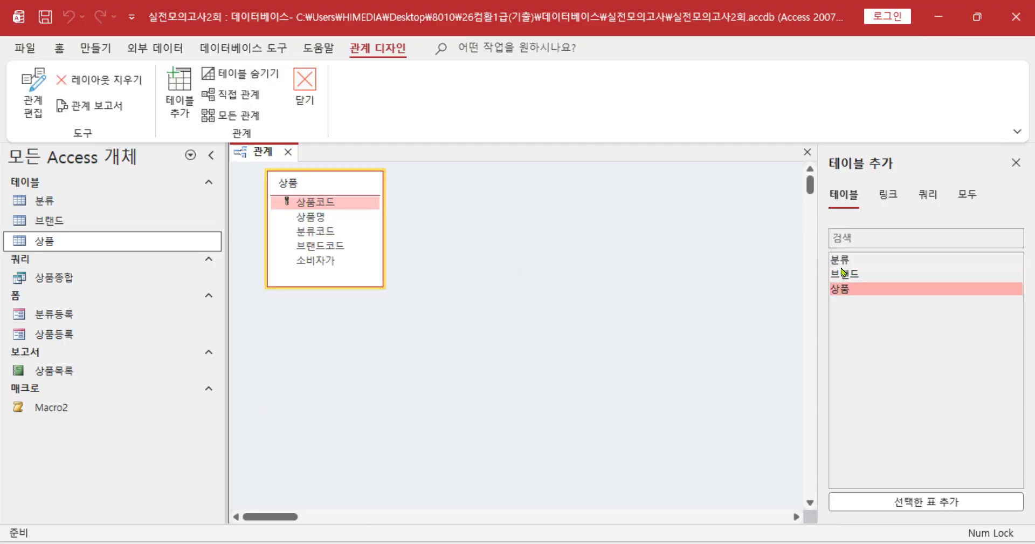
double_click(841, 260)
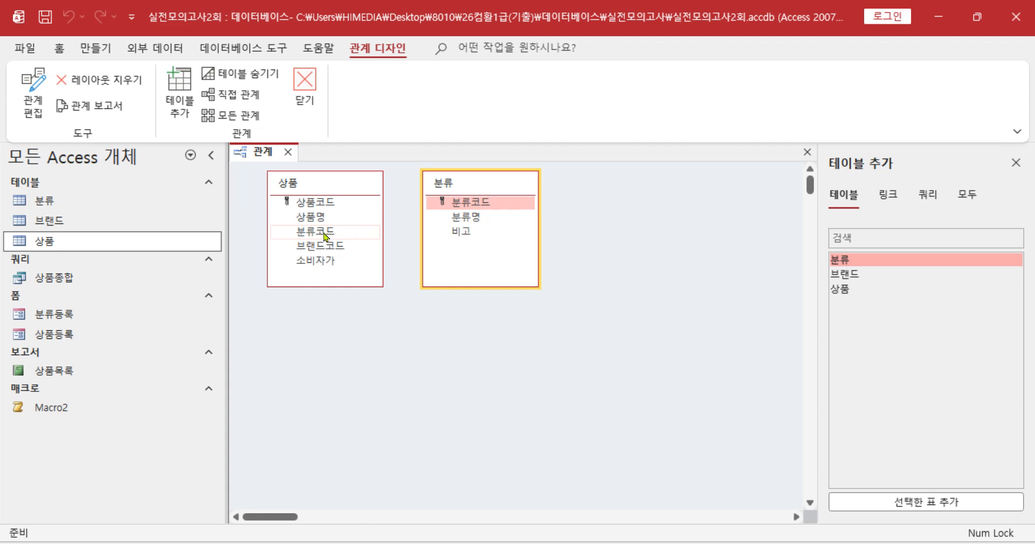
- Link the 상품 table's 분류코드 to the 분류 table's 분류코드, and enable 항상 참조 무결성 유지 for the relationship
left_click_drag(325, 233, 456, 202)
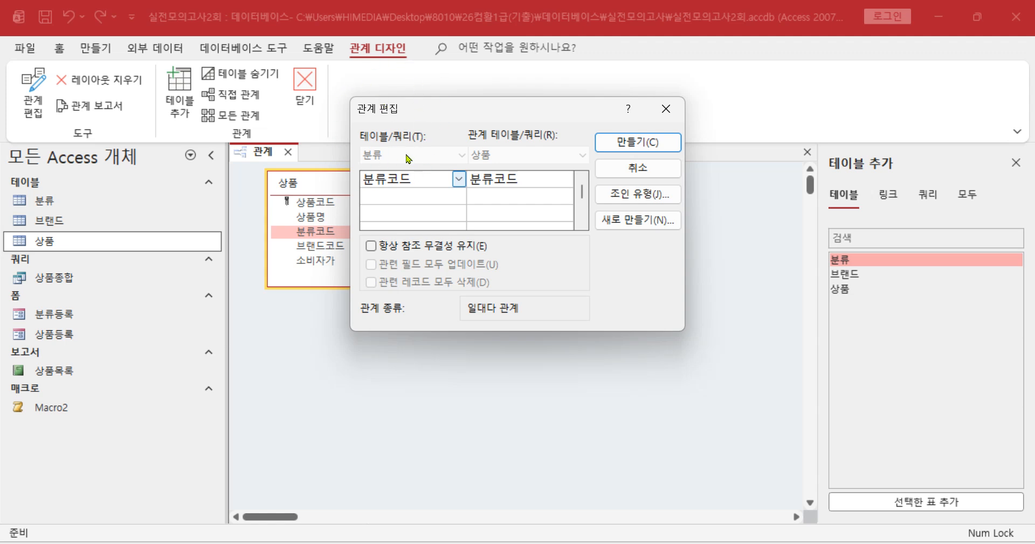
left_click_drag(493, 109, 529, 316)
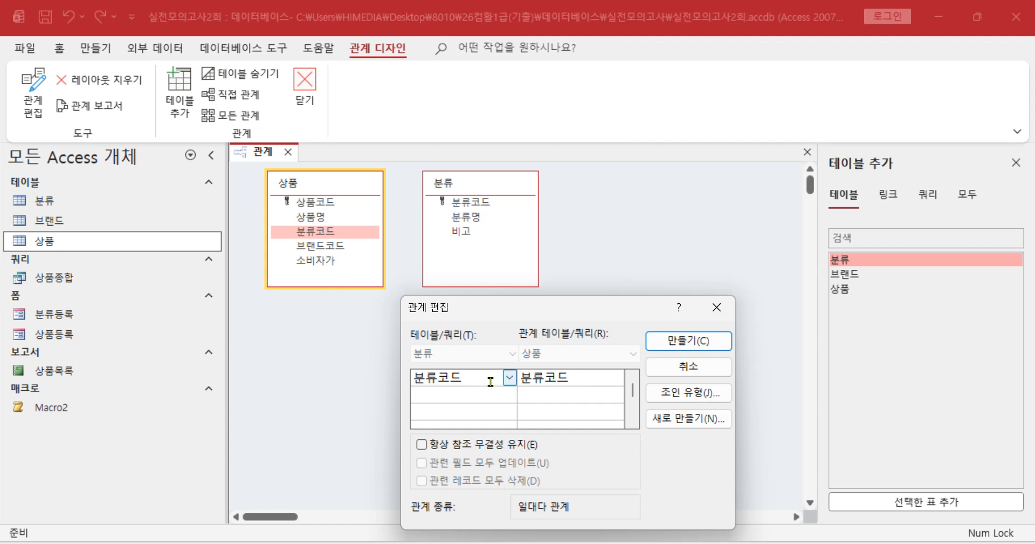
left_click(423, 445)
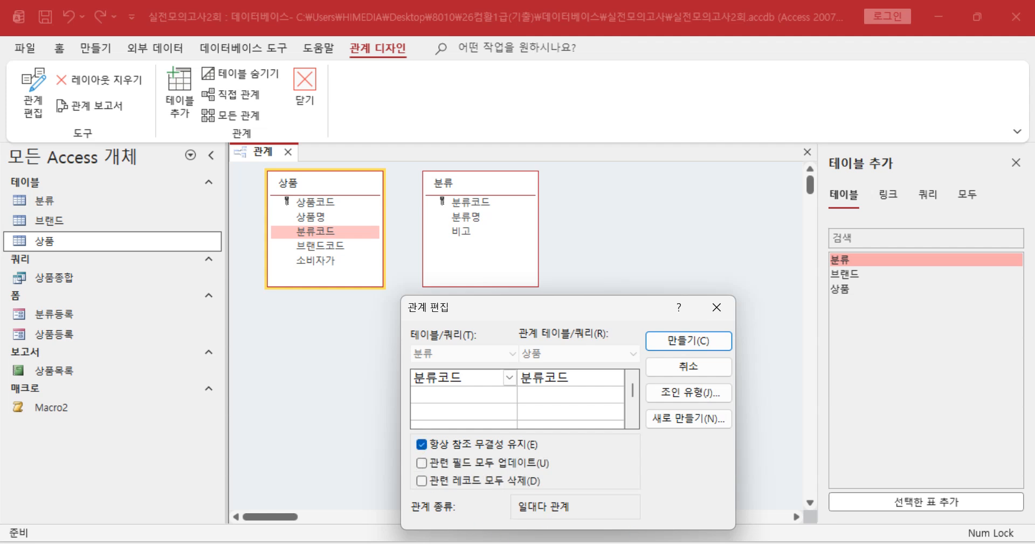
- Recheck task 3's conditions, enable 관련 필드 모두 업데이트, and create the relationship, closing the 관계 window
mouse_move(858, 542)
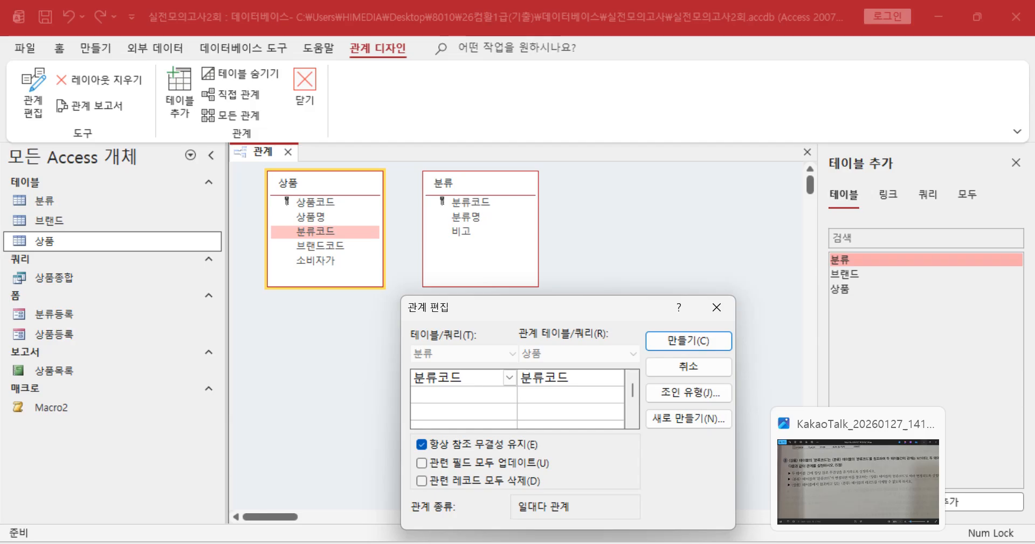
left_click(858, 474)
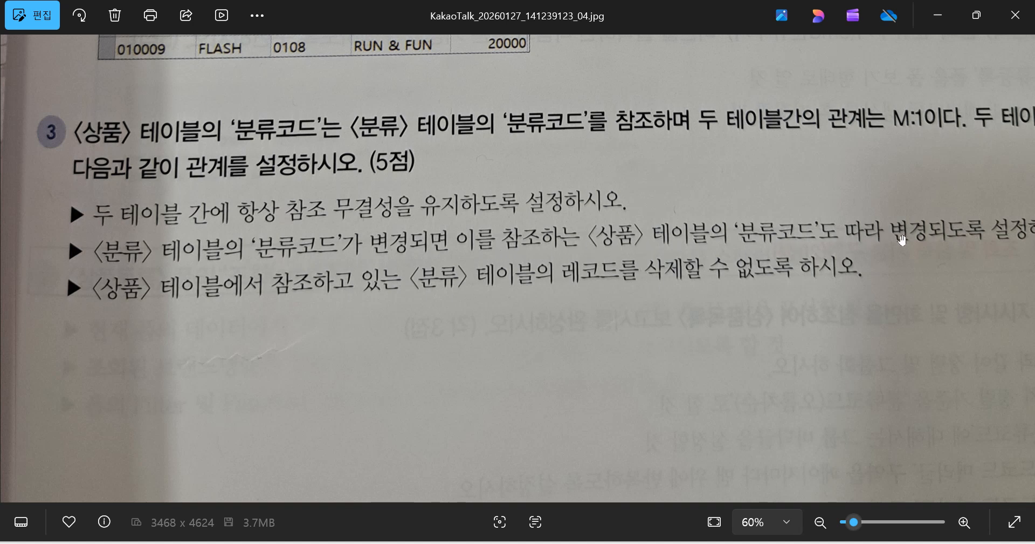
left_click(942, 15)
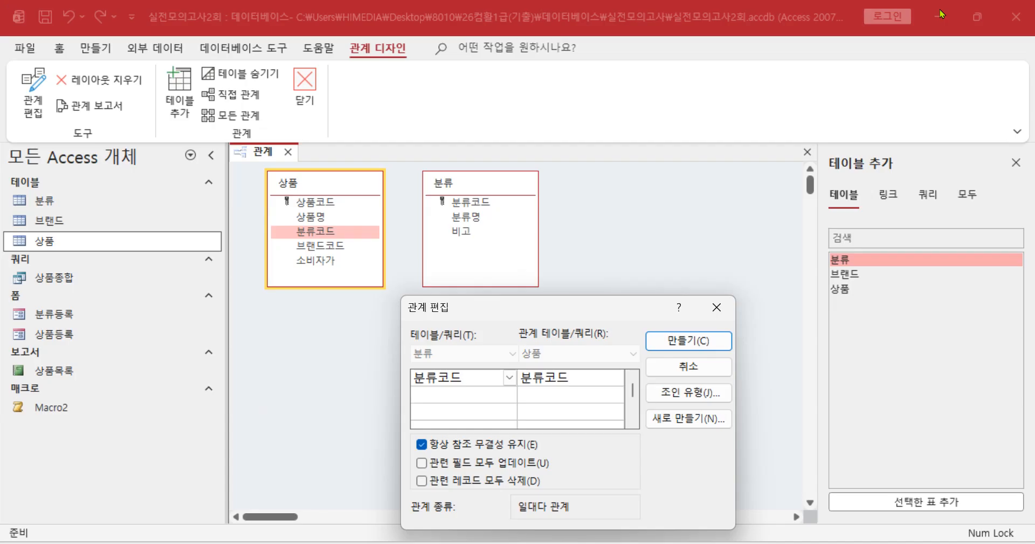
left_click(422, 463)
left_click_drag(507, 312, 513, 205)
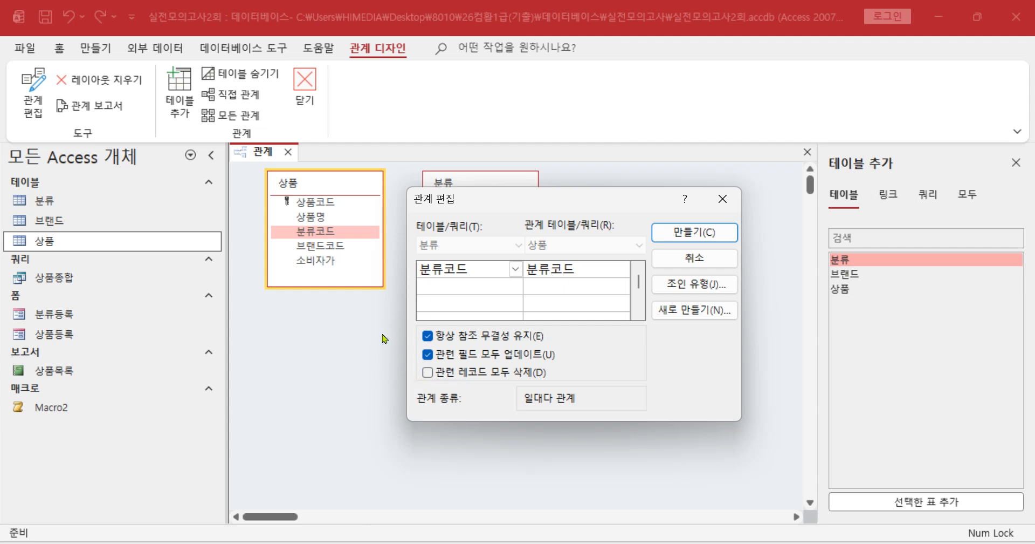
left_click(683, 233)
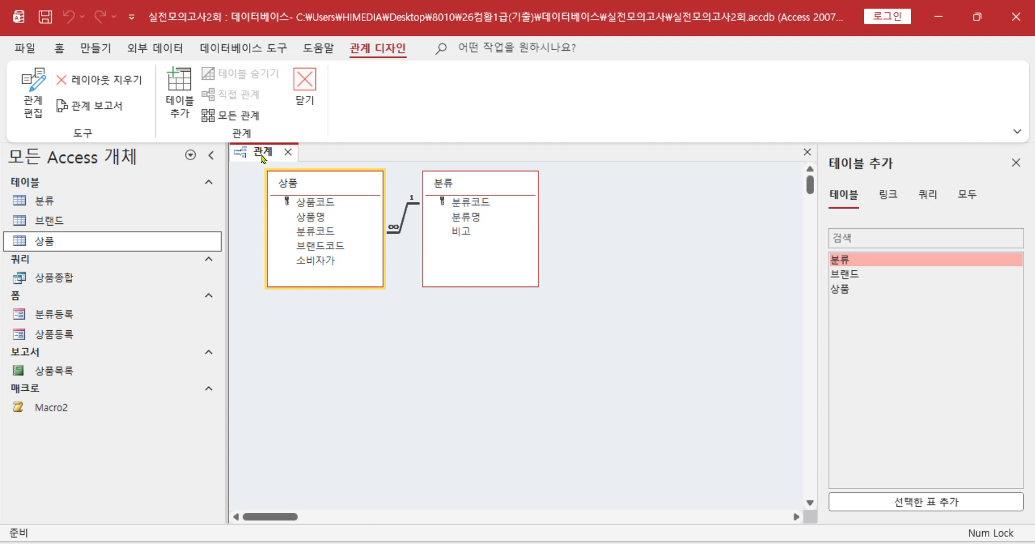
left_click(288, 151)
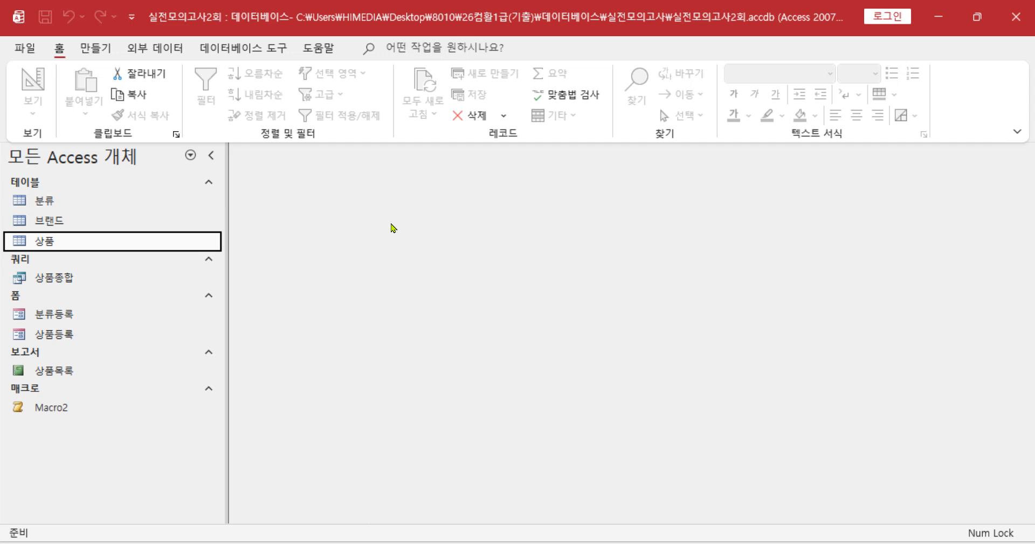